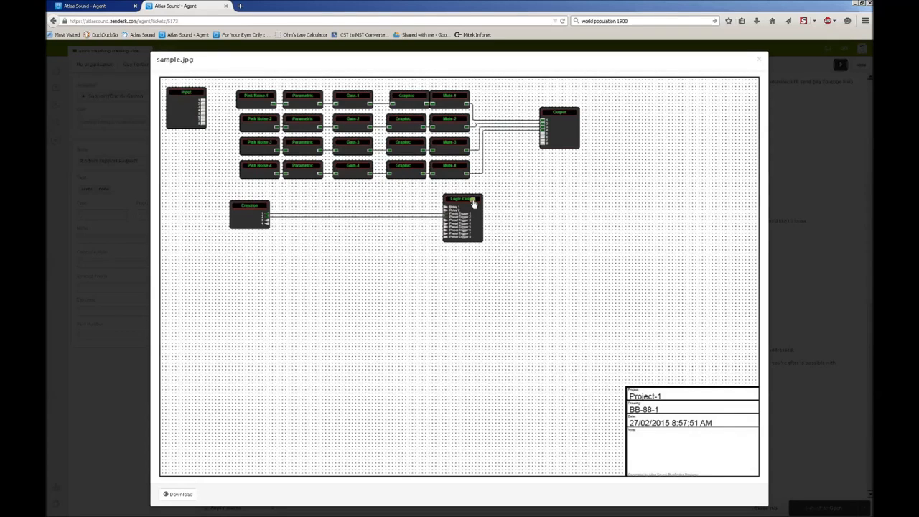
- After reviewing sample.jpg in the Zendesk ticket, bring BlueBridge Designer to the front
{"action": "mouse_move", "coordinate": [288, 513]}
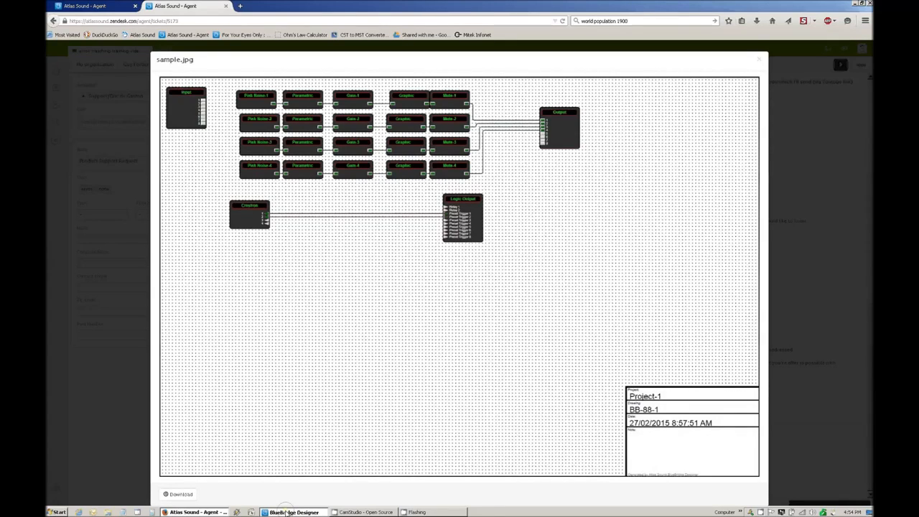
{"action": "left_click", "coordinate": [290, 512]}
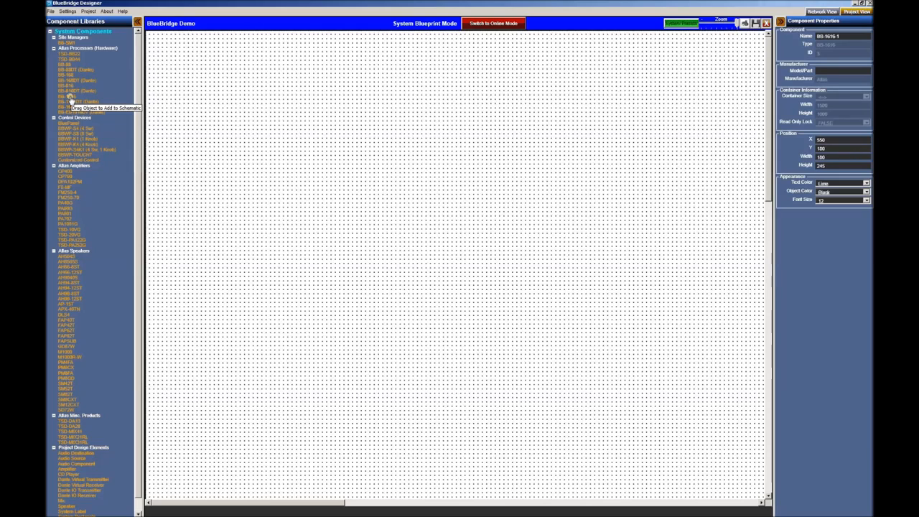
- Drag a BB-1616 from Atlas Processors onto the blueprint to create BB-1616-1
{"action": "left_click_drag", "start_coordinate": [75, 95], "coordinate": [451, 146]}
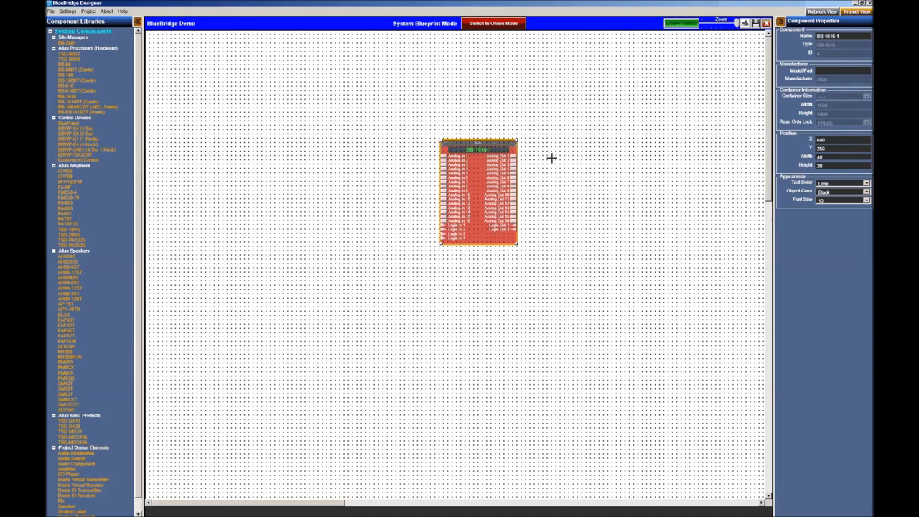
- In BB-1616-1's enlarged schematic, move the Output block to the right side, then close it
{"action": "double_click", "coordinate": [473, 180]}
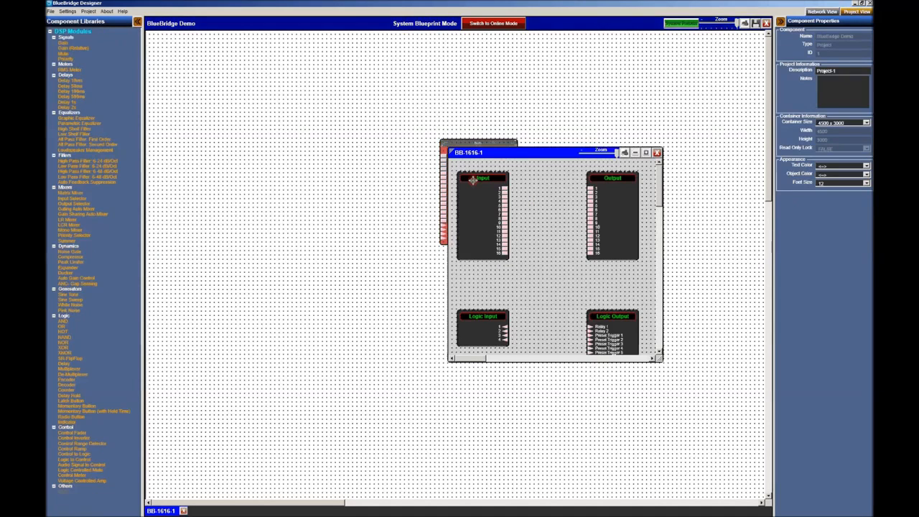
{"action": "left_click_drag", "start_coordinate": [529, 152], "coordinate": [239, 72]}
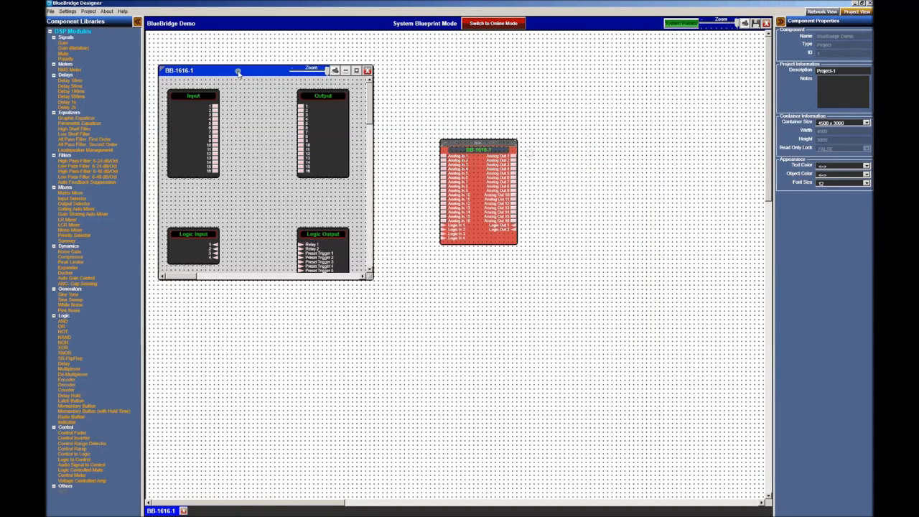
{"action": "left_click_drag", "start_coordinate": [372, 278], "coordinate": [758, 408]}
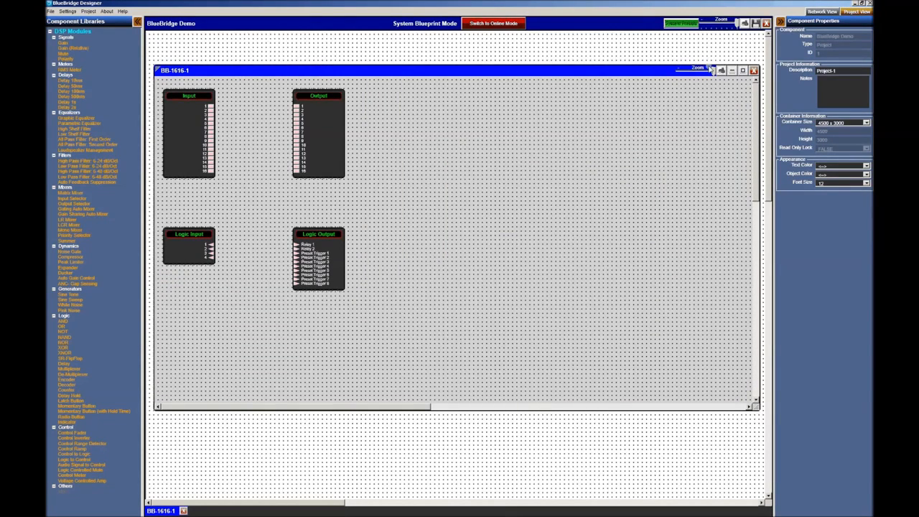
{"action": "left_click", "coordinate": [337, 142]}
{"action": "left_click_drag", "start_coordinate": [363, 142], "coordinate": [689, 139]}
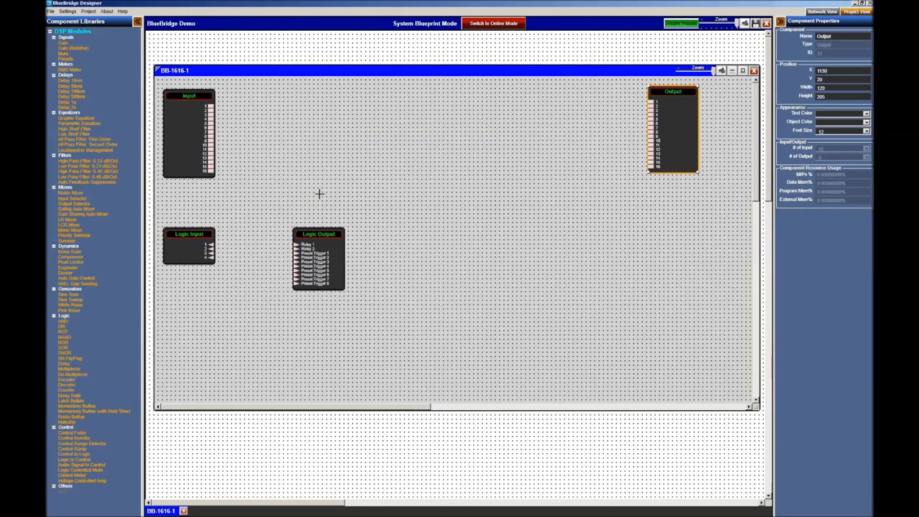
{"action": "left_click", "coordinate": [754, 70]}
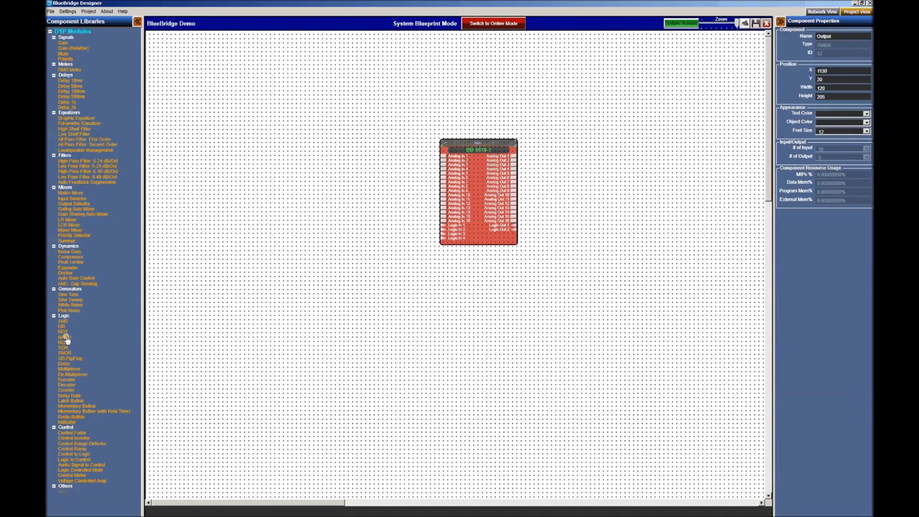
{"action": "left_click", "coordinate": [166, 290]}
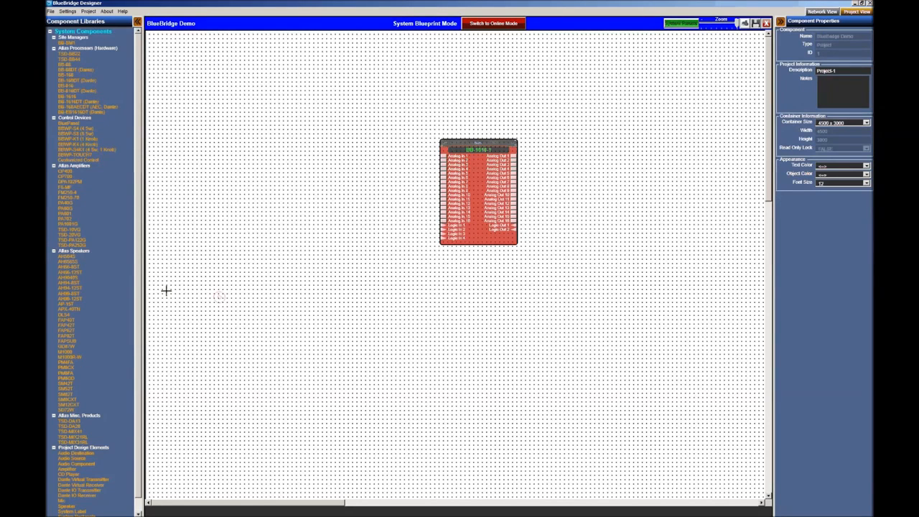
{"action": "left_click_drag", "start_coordinate": [70, 464], "coordinate": [444, 156]}
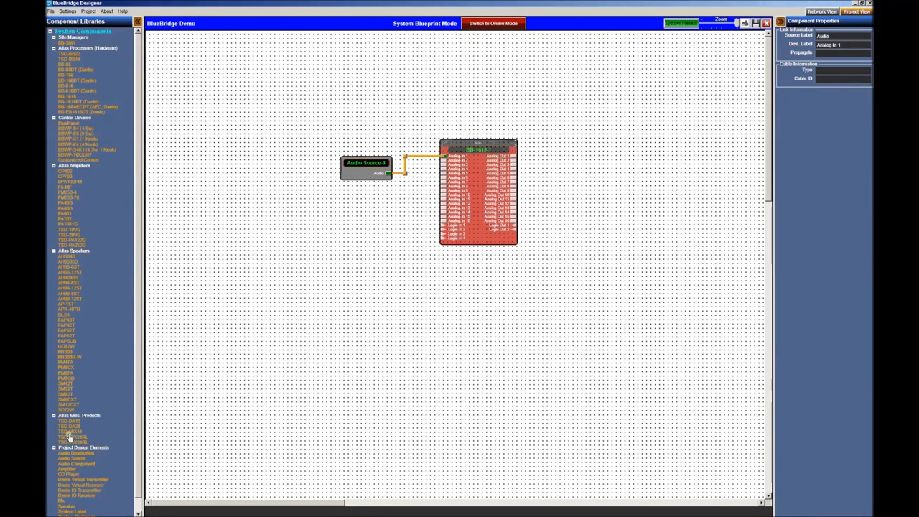
{"action": "mouse_move", "coordinate": [69, 470]}
{"action": "left_mouse_down"}
{"action": "mouse_move", "coordinate": [564, 138]}
{"action": "mouse_move", "coordinate": [591, 140]}
{"action": "left_mouse_up"}
{"action": "left_click_drag", "start_coordinate": [514, 156], "coordinate": [596, 156]}
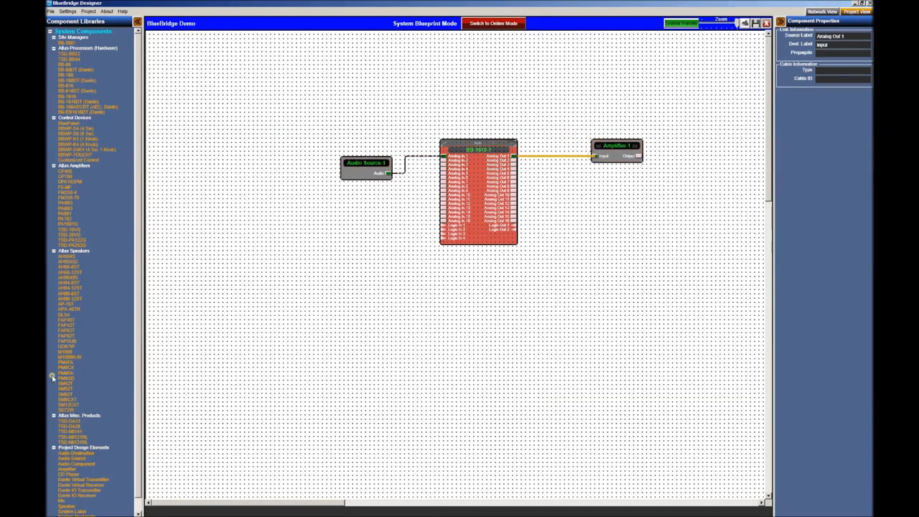
{"action": "left_click_drag", "start_coordinate": [65, 361], "coordinate": [671, 148]}
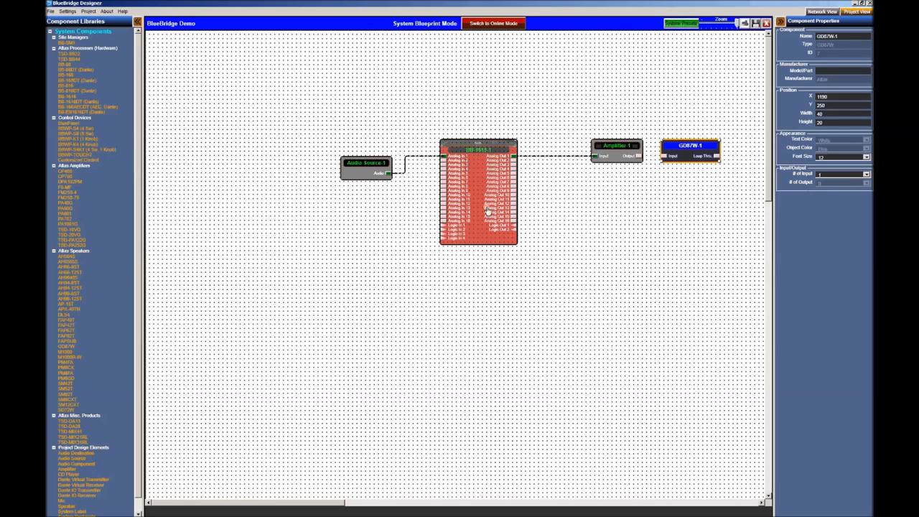
{"action": "left_click_drag", "start_coordinate": [638, 155], "coordinate": [663, 157]}
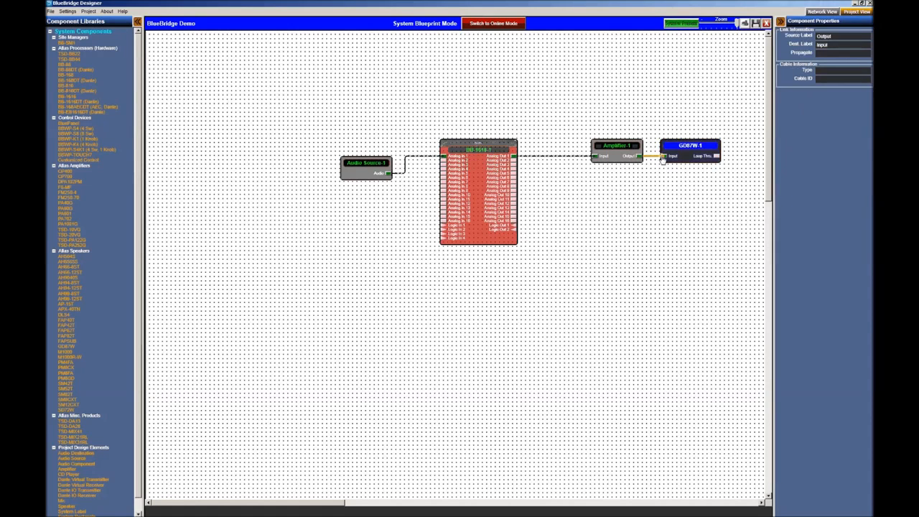
{"action": "left_click", "coordinate": [520, 209]}
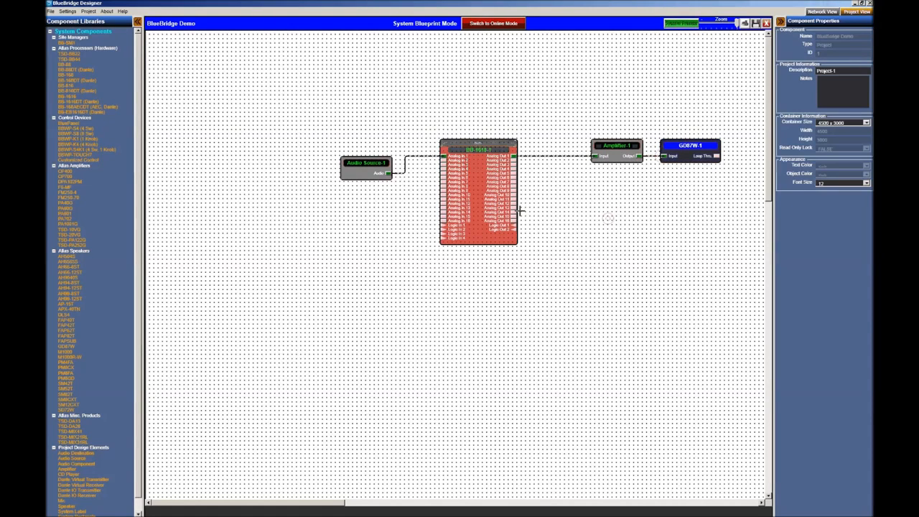
{"action": "left_click", "coordinate": [616, 158]}
{"action": "key", "text": "Delete"}
{"action": "left_click", "coordinate": [683, 158]}
{"action": "key", "text": "Delete"}
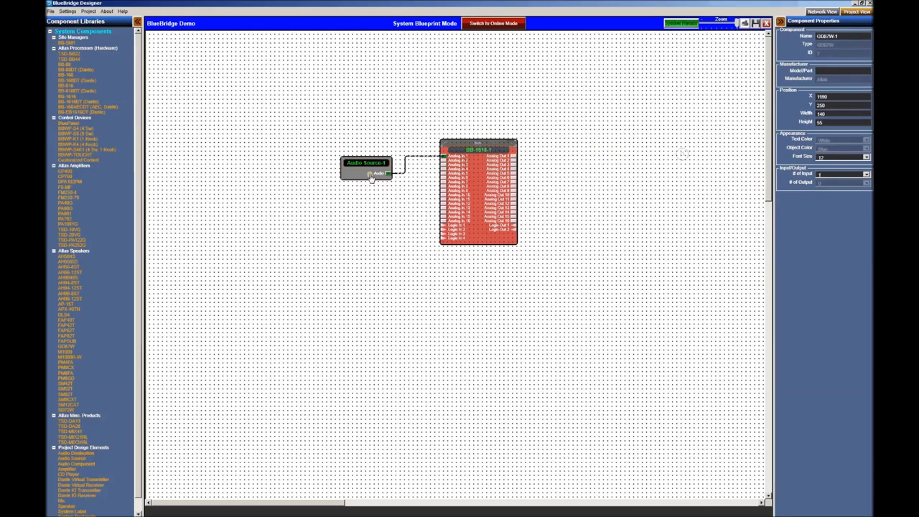
{"action": "left_click", "coordinate": [369, 172]}
{"action": "key", "text": "Delete"}
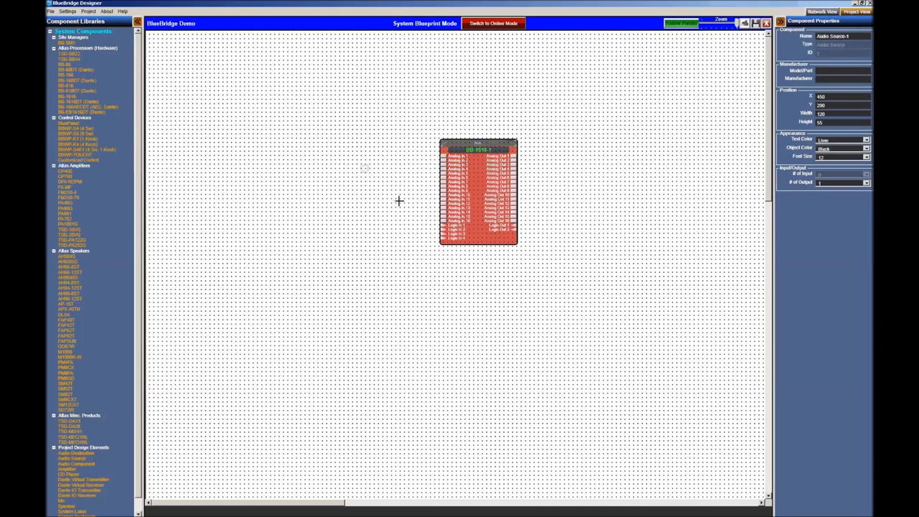
- Move Logic Output under Output and add Pink Noise, Parametric, Gain, Graphic and Mute blocks in a row
{"action": "double_click", "coordinate": [480, 186]}
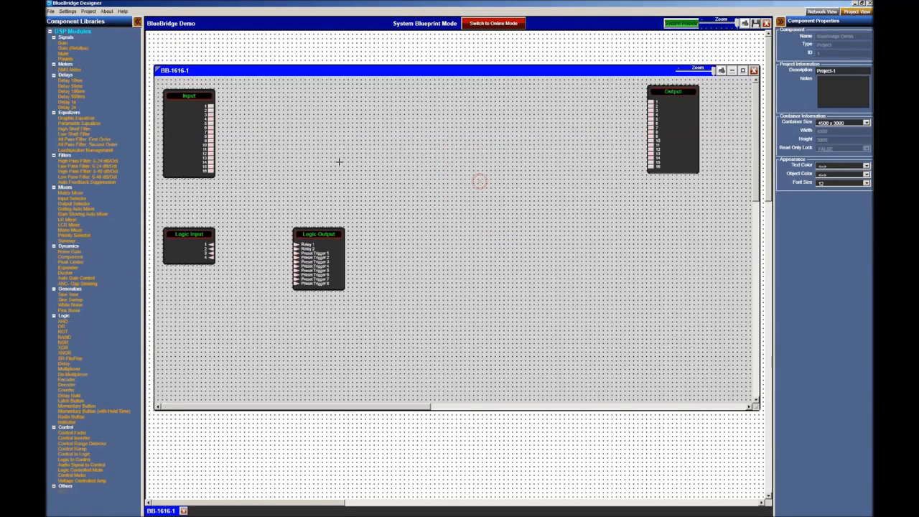
{"action": "left_click_drag", "start_coordinate": [331, 269], "coordinate": [686, 261]}
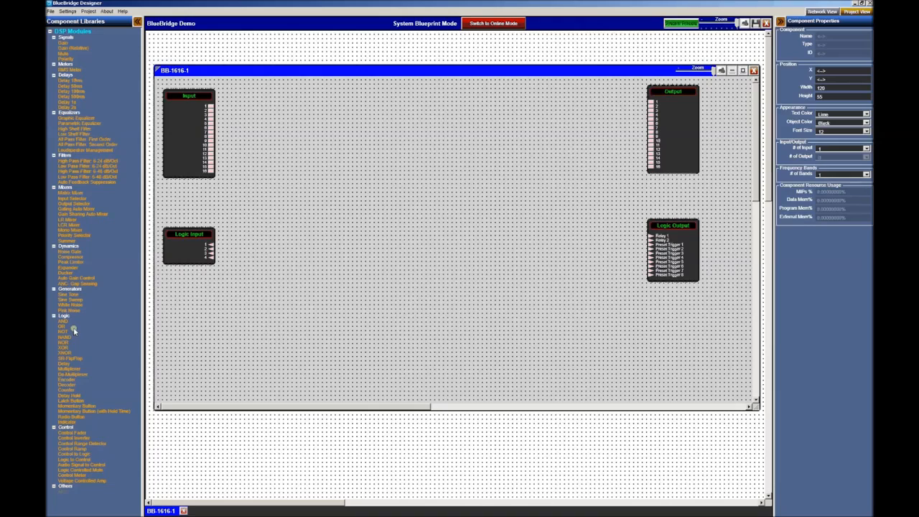
{"action": "left_click_drag", "start_coordinate": [65, 311], "coordinate": [258, 92]}
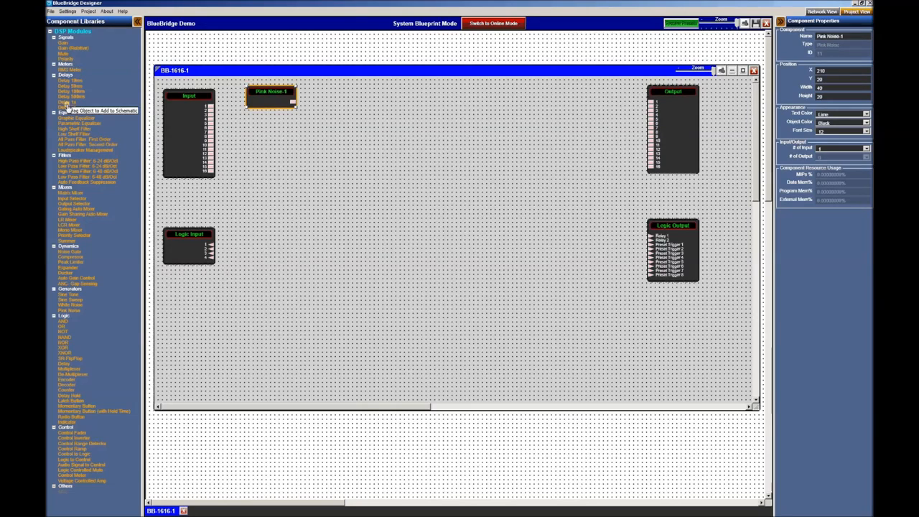
{"action": "left_click_drag", "start_coordinate": [67, 133], "coordinate": [310, 93]}
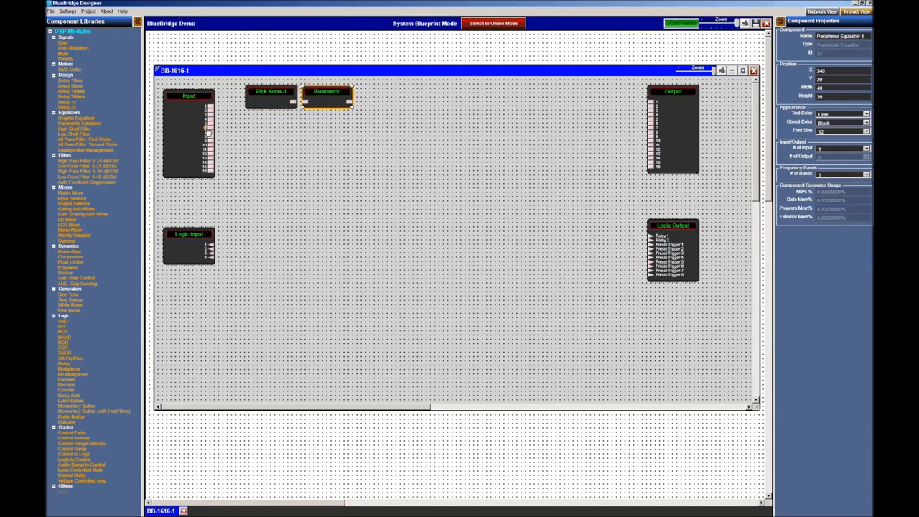
{"action": "left_click_drag", "start_coordinate": [89, 51], "coordinate": [358, 89]}
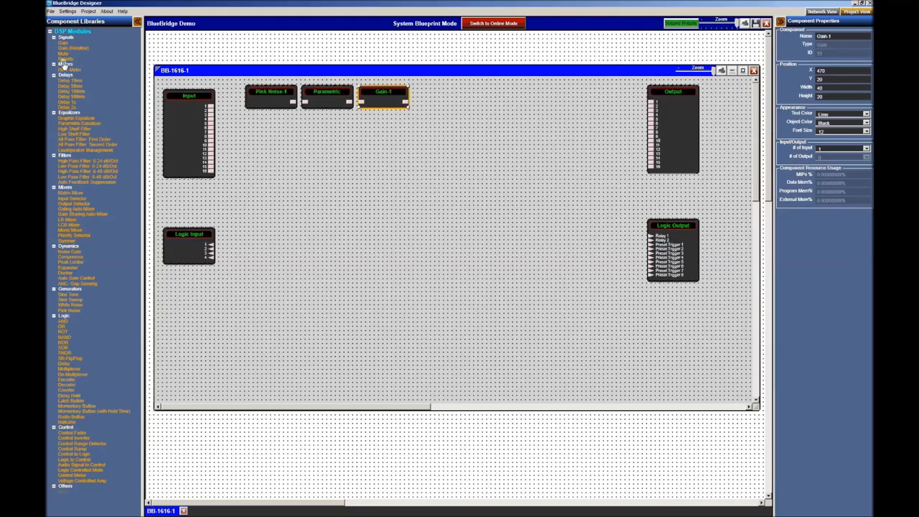
{"action": "left_click_drag", "start_coordinate": [70, 125], "coordinate": [418, 89]}
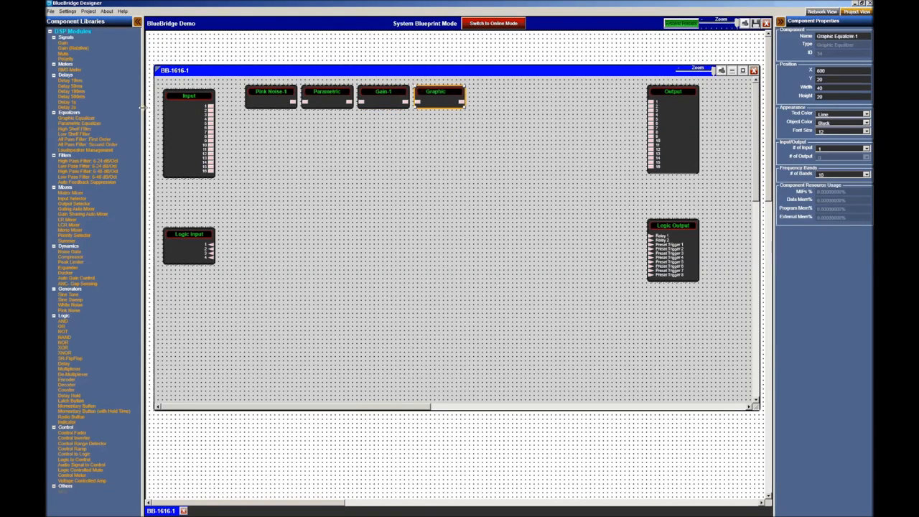
{"action": "left_click_drag", "start_coordinate": [63, 54], "coordinate": [491, 96]}
{"action": "left_click", "coordinate": [429, 212]}
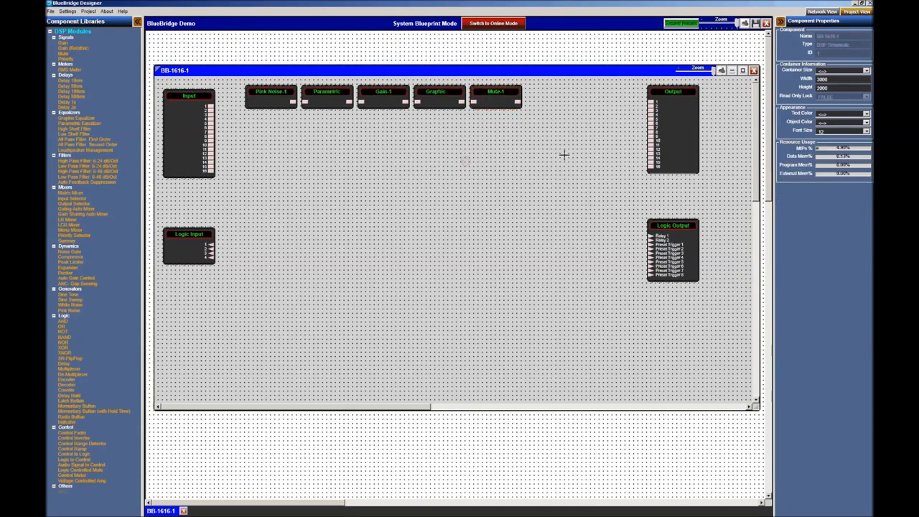
- Wire Pink Noise-1 through Parametric, Gain-1 and Graphic into Mute-1, then box-select the chain
{"action": "left_click_drag", "start_coordinate": [515, 135], "coordinate": [583, 149]}
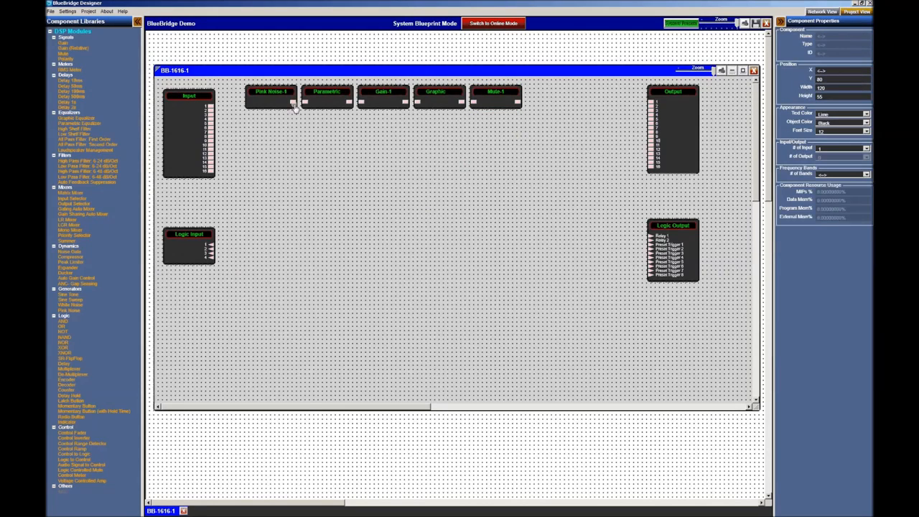
{"action": "left_click_drag", "start_coordinate": [294, 104], "coordinate": [474, 104]}
{"action": "left_click", "coordinate": [548, 137]}
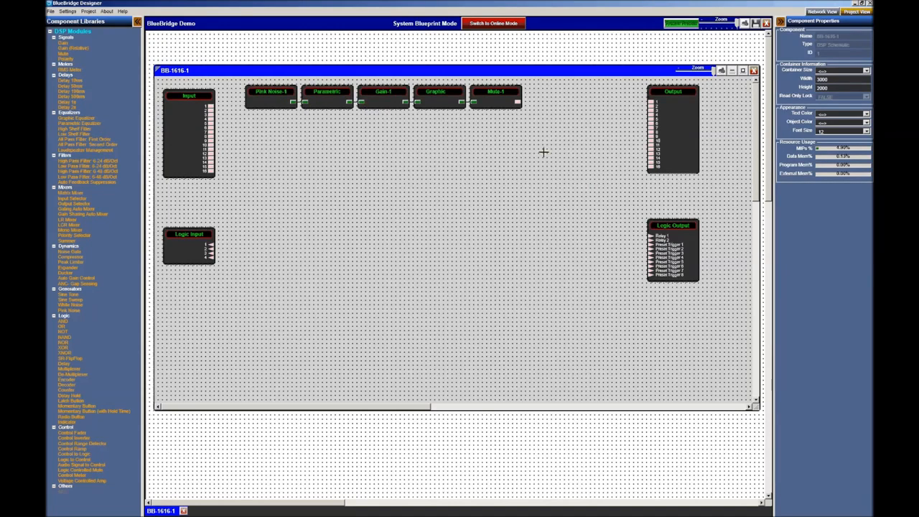
{"action": "left_click_drag", "start_coordinate": [247, 82], "coordinate": [533, 116]}
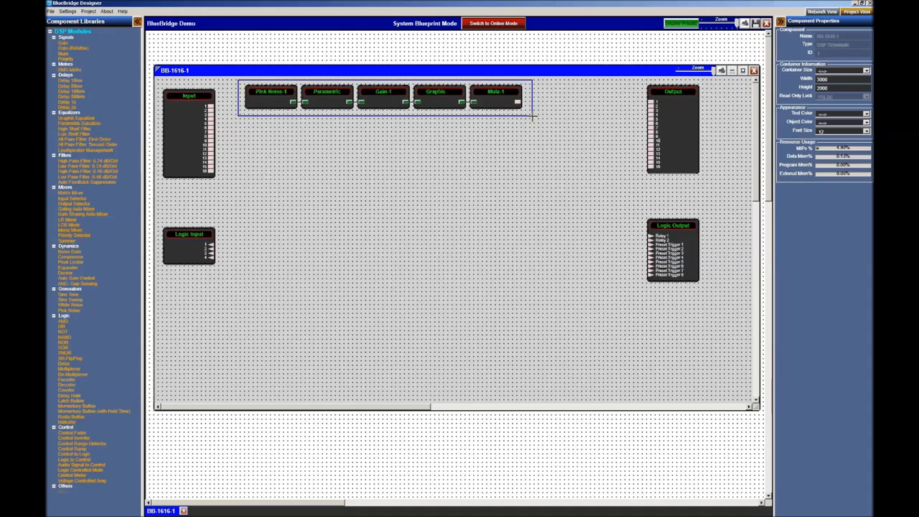
- Paste copies of the five-block chain as the second, third and fourth rows
{"action": "left_click_drag", "start_coordinate": [533, 115], "coordinate": [525, 113]}
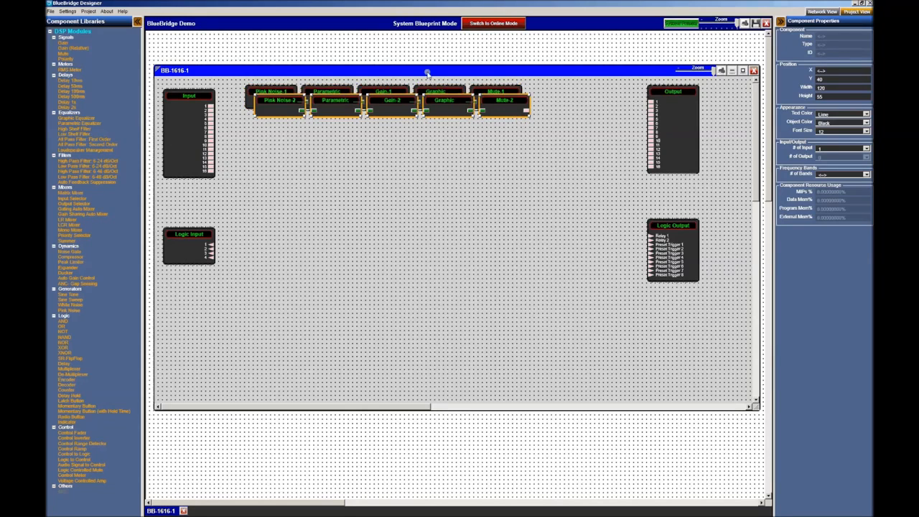
{"action": "left_click_drag", "start_coordinate": [264, 110], "coordinate": [265, 128]}
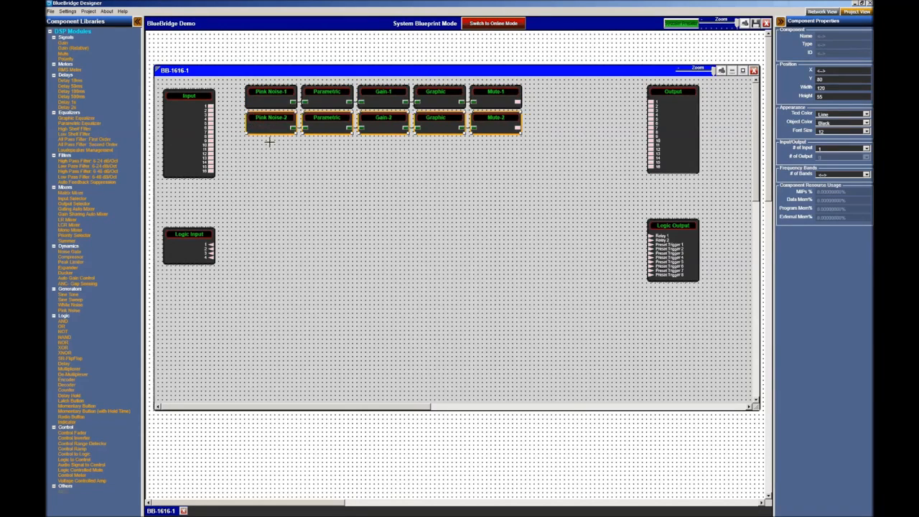
{"action": "key", "text": "ctrl+v"}
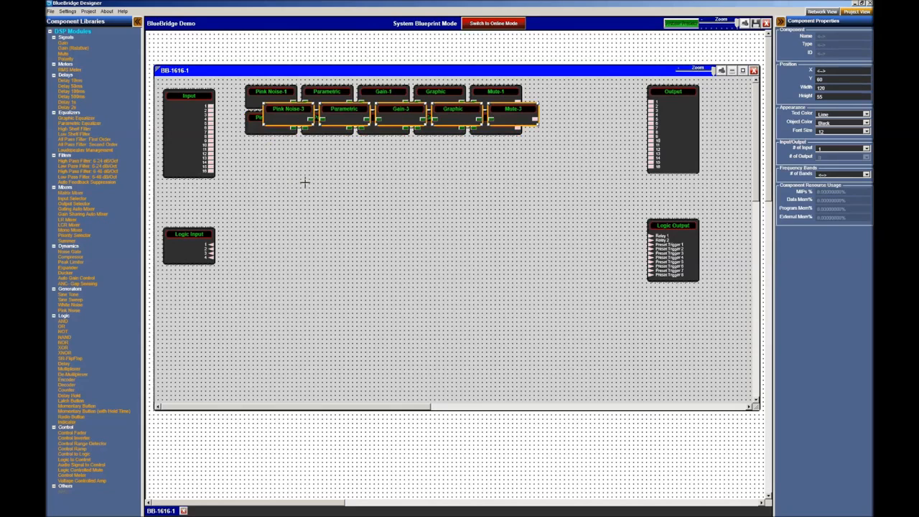
{"action": "left_click_drag", "start_coordinate": [286, 124], "coordinate": [270, 150]}
{"action": "key", "text": "ctrl+v"}
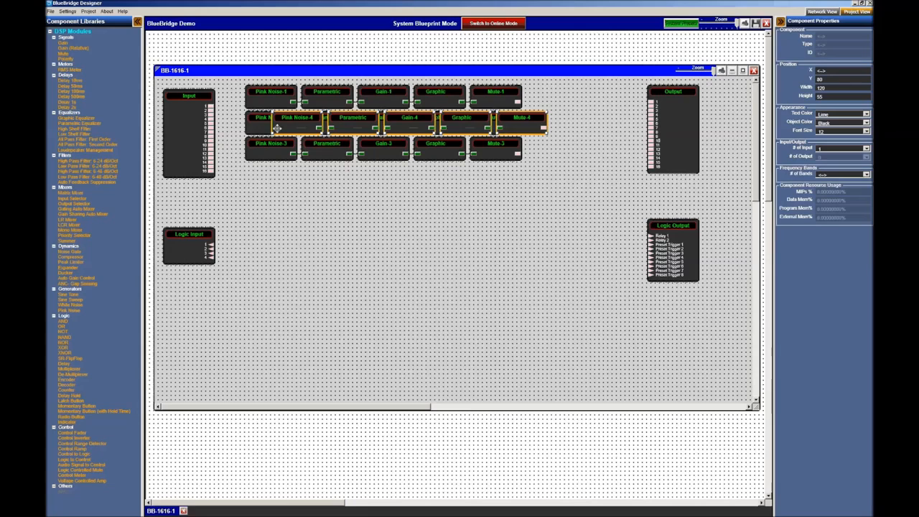
{"action": "left_click_drag", "start_coordinate": [278, 129], "coordinate": [245, 181]}
{"action": "left_click", "coordinate": [339, 261]}
- Wire Mute-1 through Mute-4 to Output channels 1–4
{"action": "left_click", "coordinate": [518, 102]}
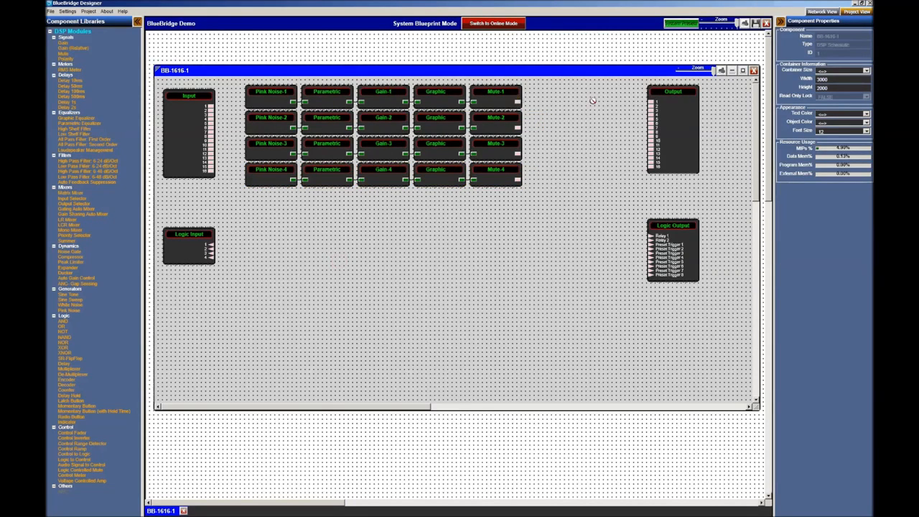
{"action": "left_click", "coordinate": [652, 103]}
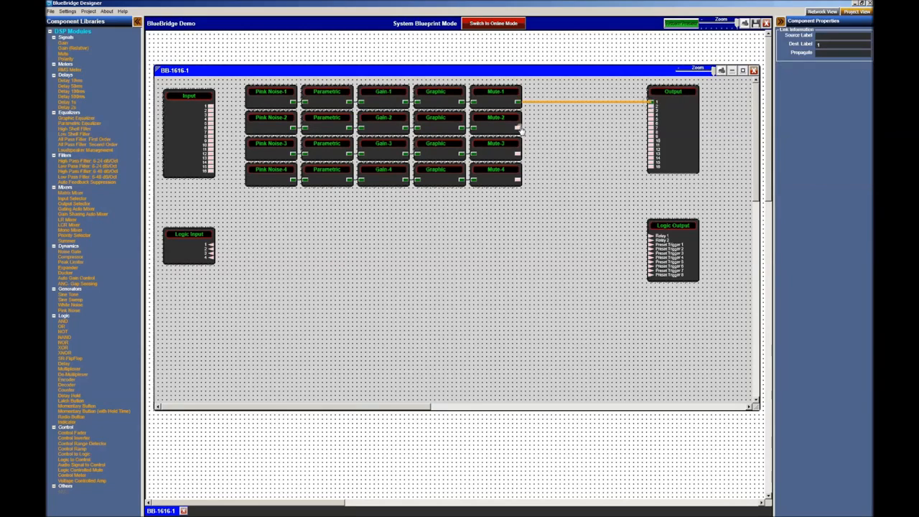
{"action": "left_click", "coordinate": [651, 107]}
{"action": "left_click", "coordinate": [518, 128]}
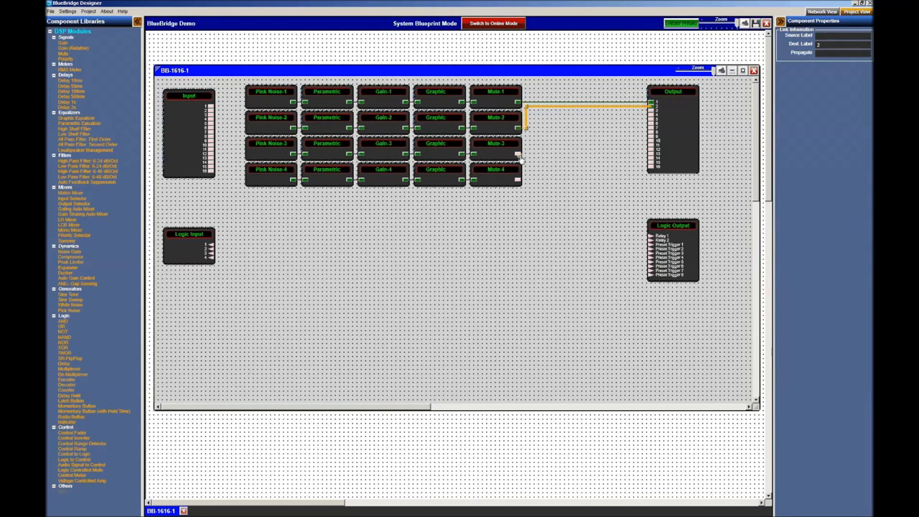
{"action": "left_click", "coordinate": [517, 154]}
{"action": "left_click", "coordinate": [651, 111]}
{"action": "left_click", "coordinate": [652, 116]}
{"action": "left_click", "coordinate": [547, 286]}
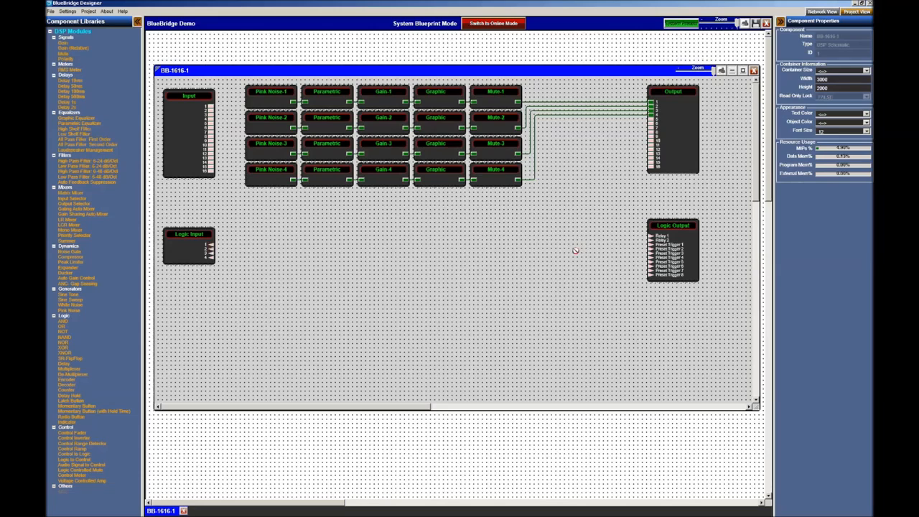
- Link Logic Inputs 1 and 2 to Preset Triggers 1 and 2
{"action": "left_click", "coordinate": [651, 245]}
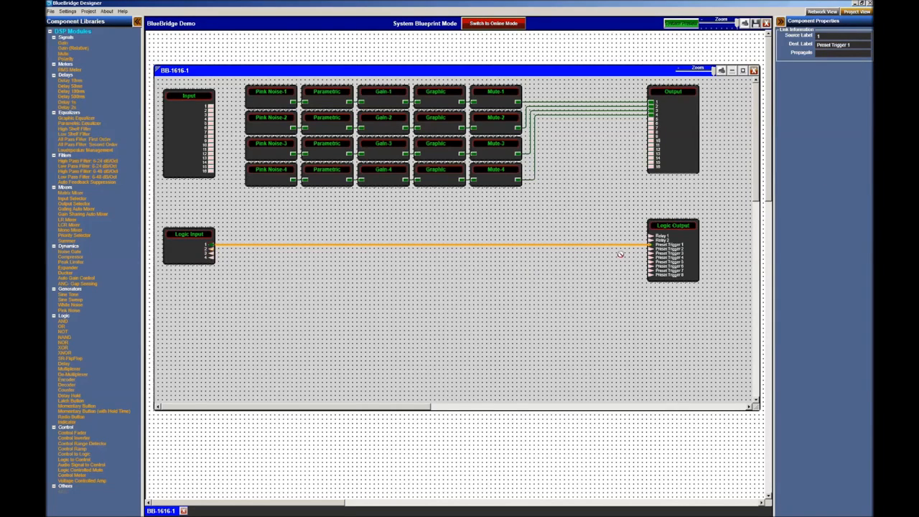
{"action": "left_click", "coordinate": [650, 249]}
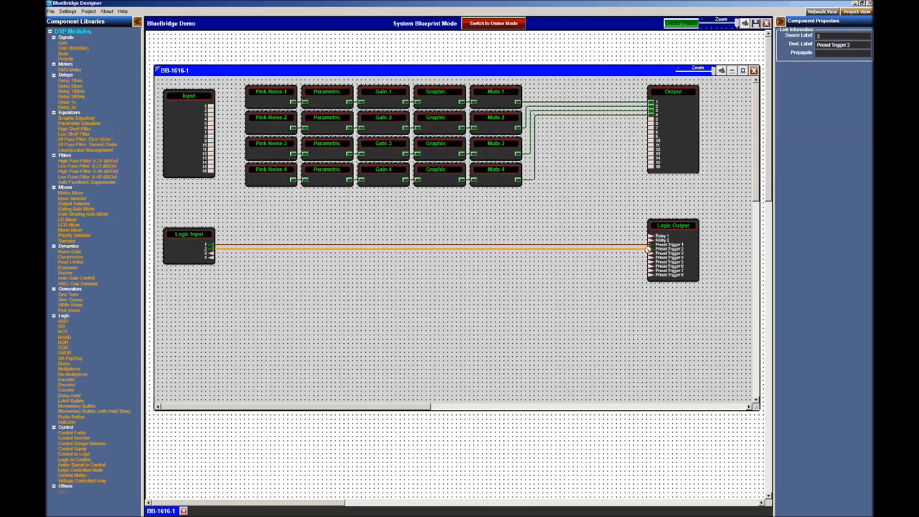
{"action": "left_click", "coordinate": [493, 293]}
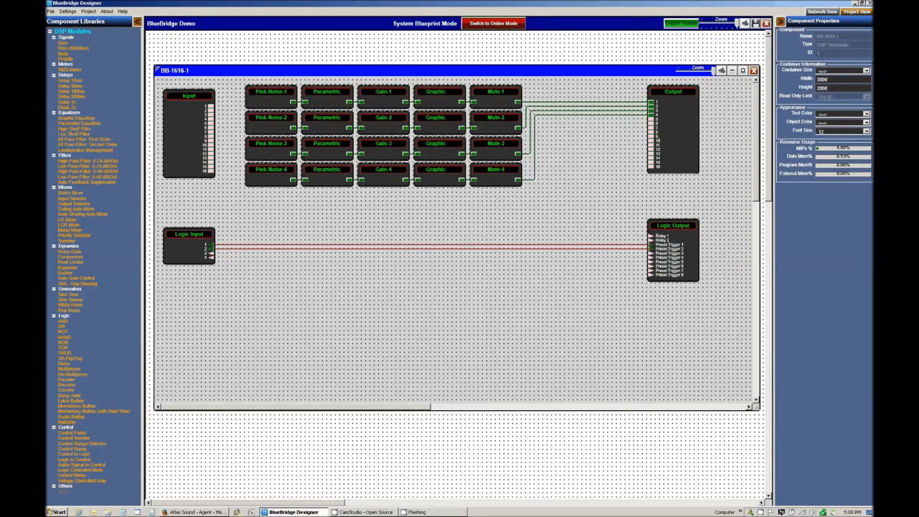
{"action": "left_click", "coordinate": [291, 512]}
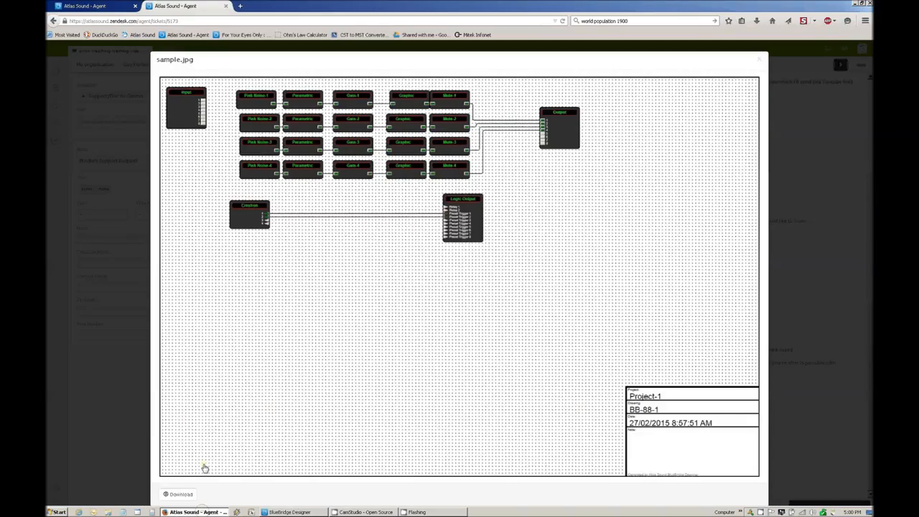
{"action": "left_click", "coordinate": [293, 512]}
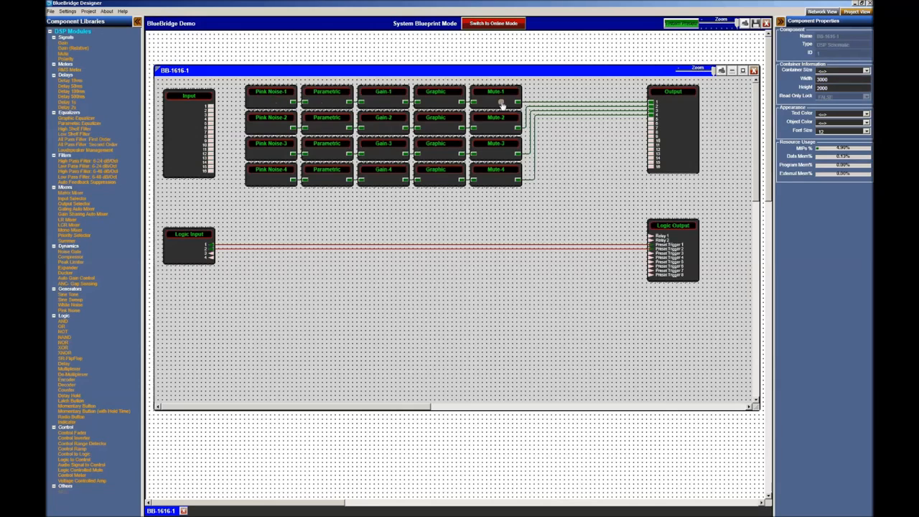
- Open Pink Noise-1's control panel and toggle its Mute button on and off several times
{"action": "double_click", "coordinate": [271, 101]}
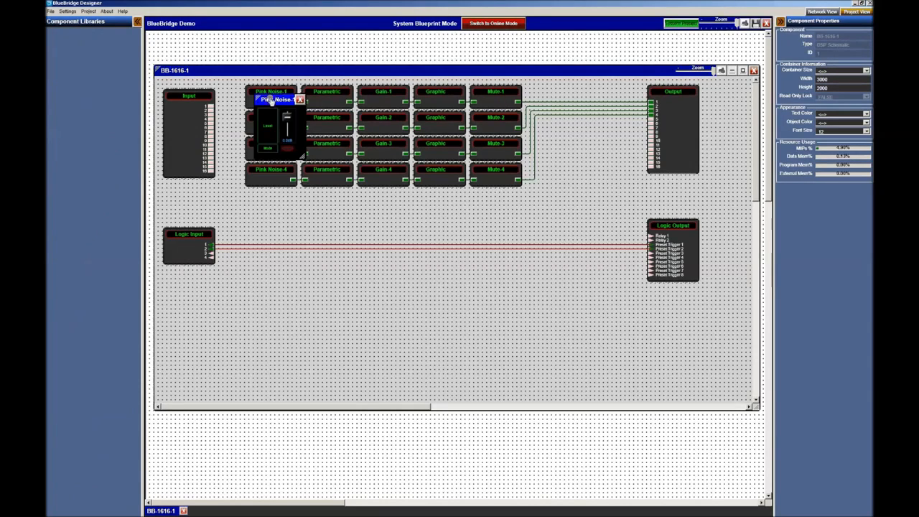
{"action": "left_click", "coordinate": [286, 150]}
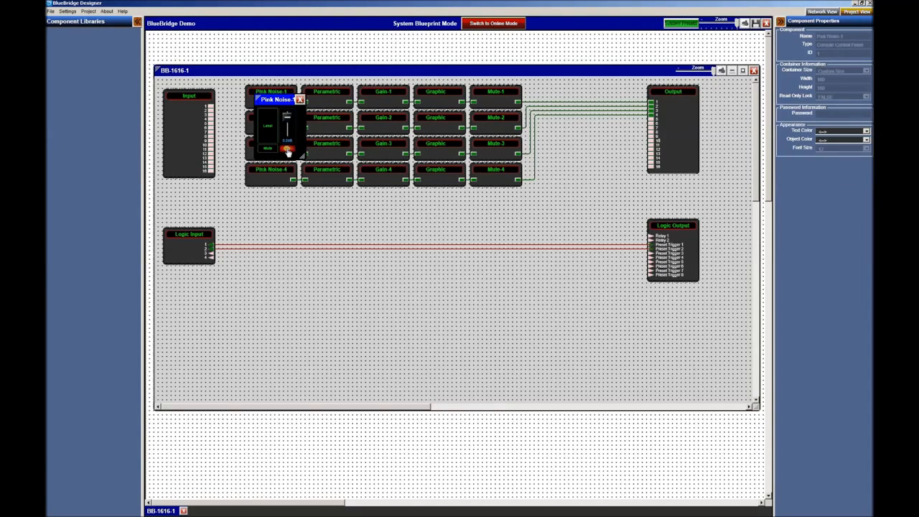
{"action": "left_click", "coordinate": [289, 151]}
{"action": "left_click", "coordinate": [286, 149]}
{"action": "left_click", "coordinate": [287, 149]}
- Close the Pink Noise panel and preview Parametric Equalizer-1's single-band controls
{"action": "left_click", "coordinate": [503, 101]}
{"action": "left_click", "coordinate": [300, 99]}
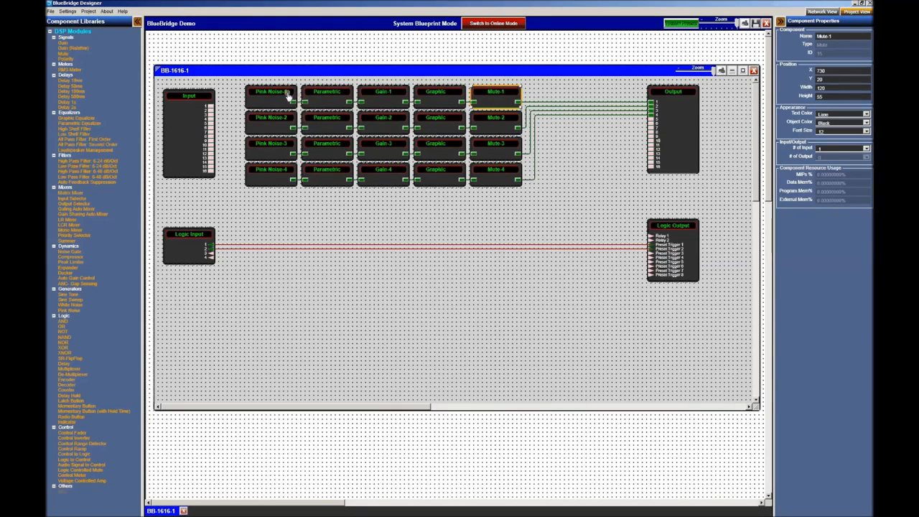
{"action": "left_click", "coordinate": [326, 101]}
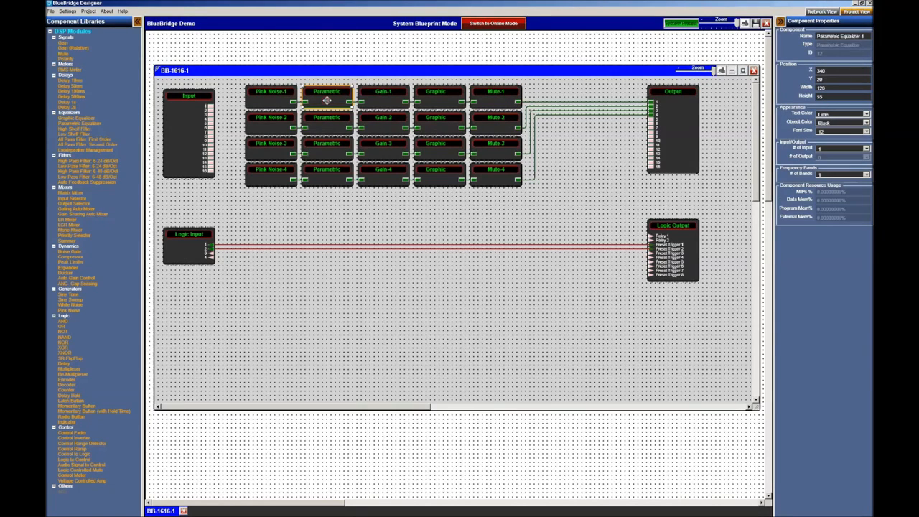
{"action": "double_click", "coordinate": [326, 100]}
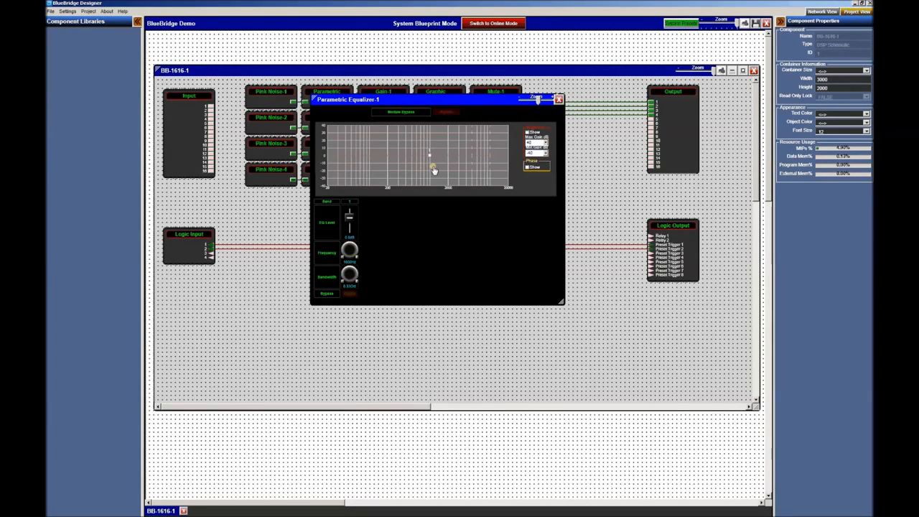
{"action": "left_click", "coordinate": [559, 99]}
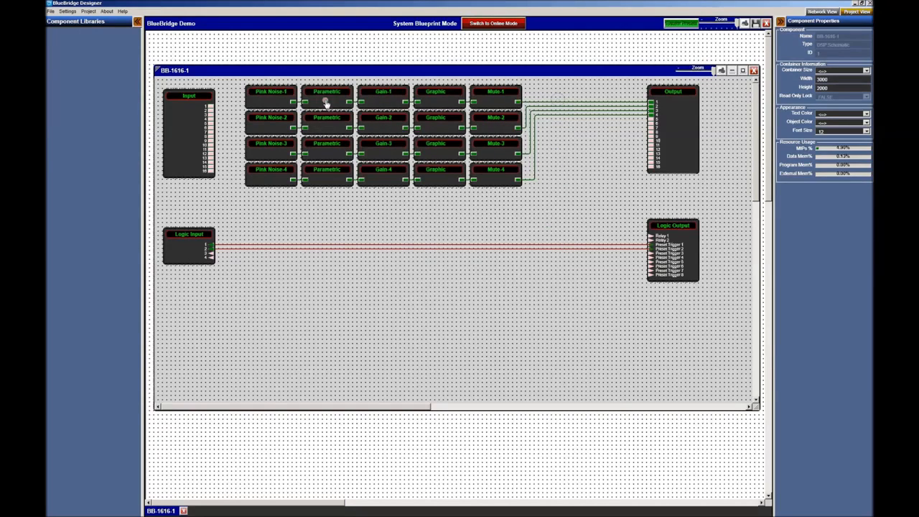
- Set Parametric Equalizer-1 to 8 bands and confirm them in its control panel
{"action": "left_click", "coordinate": [326, 97]}
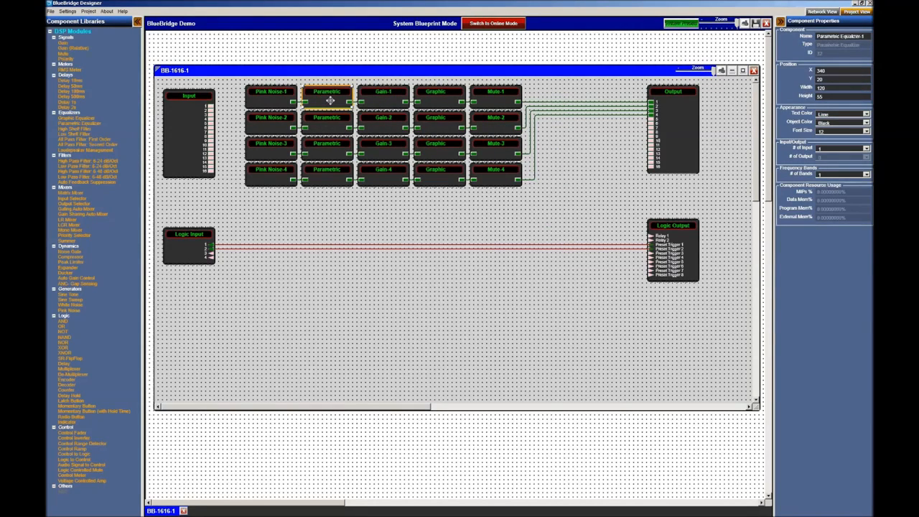
{"action": "left_click", "coordinate": [841, 176]}
{"action": "left_click", "coordinate": [836, 221]}
{"action": "double_click", "coordinate": [322, 104]}
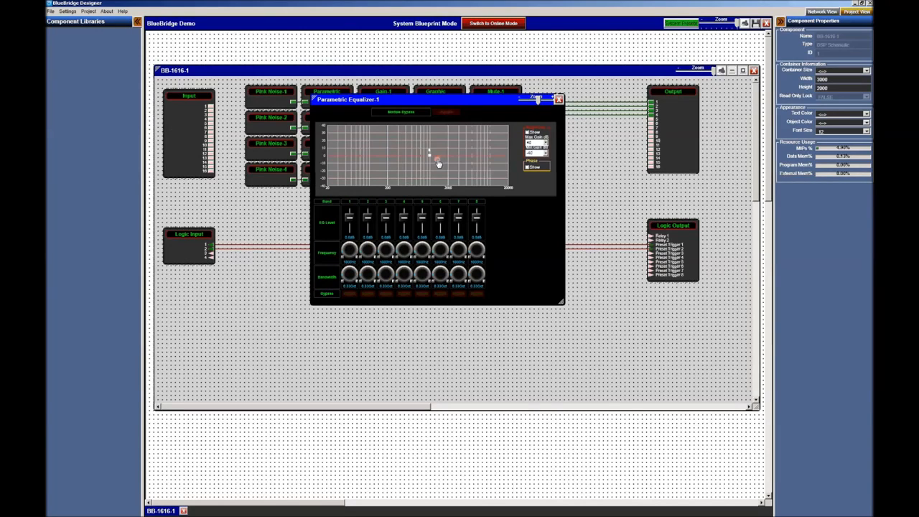
{"action": "left_click", "coordinate": [560, 100]}
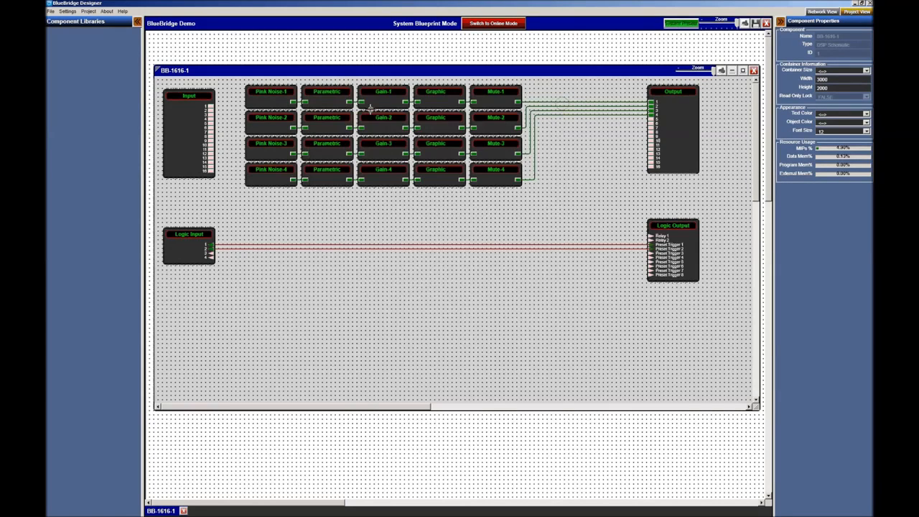
- Raise the Gain-1 fader, then open and close Pink Noise-1's level control
{"action": "left_click", "coordinate": [383, 97]}
{"action": "double_click", "coordinate": [383, 97]}
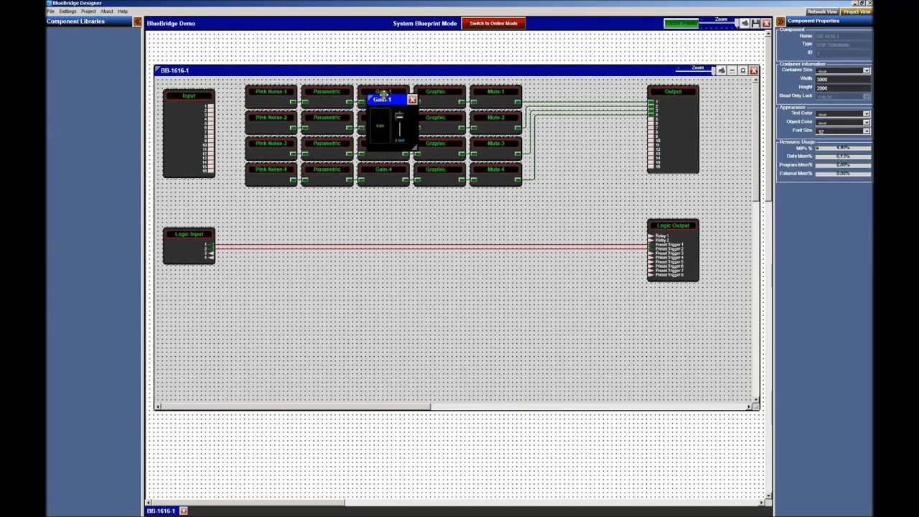
{"action": "left_click_drag", "start_coordinate": [400, 129], "coordinate": [399, 122]}
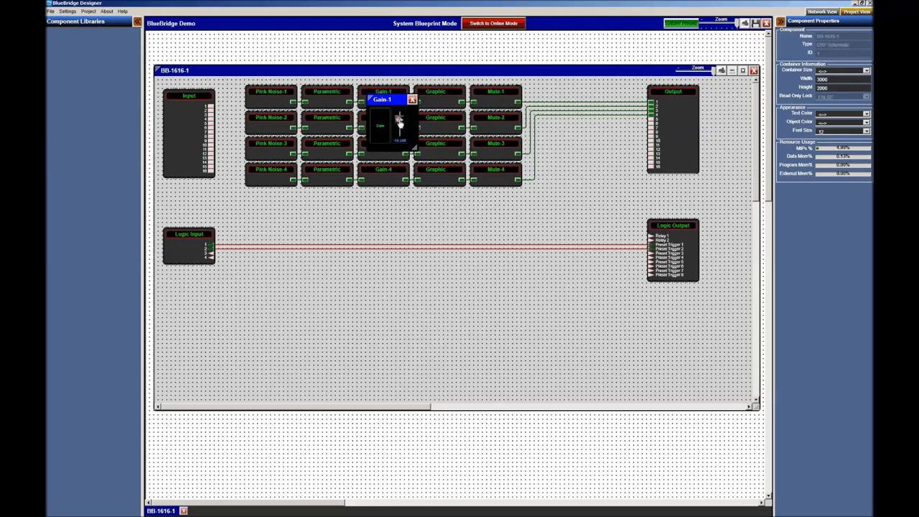
{"action": "left_click", "coordinate": [412, 99]}
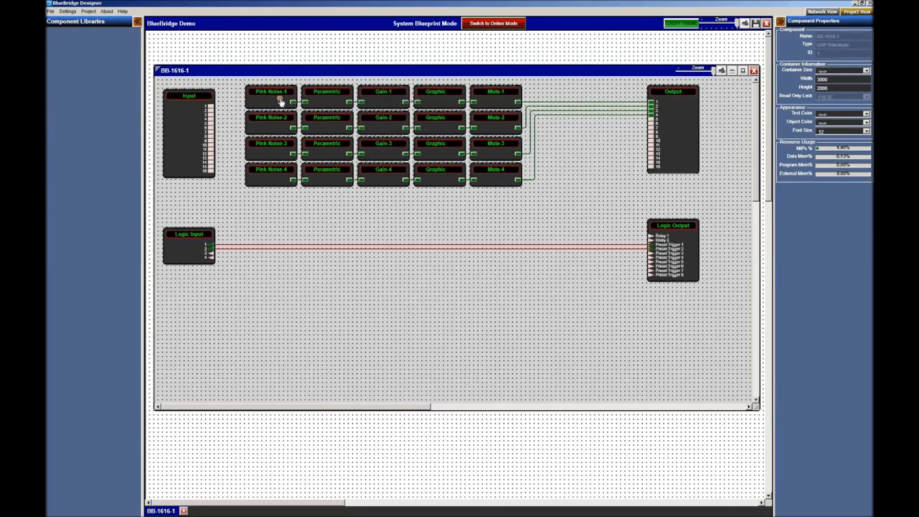
{"action": "double_click", "coordinate": [281, 101]}
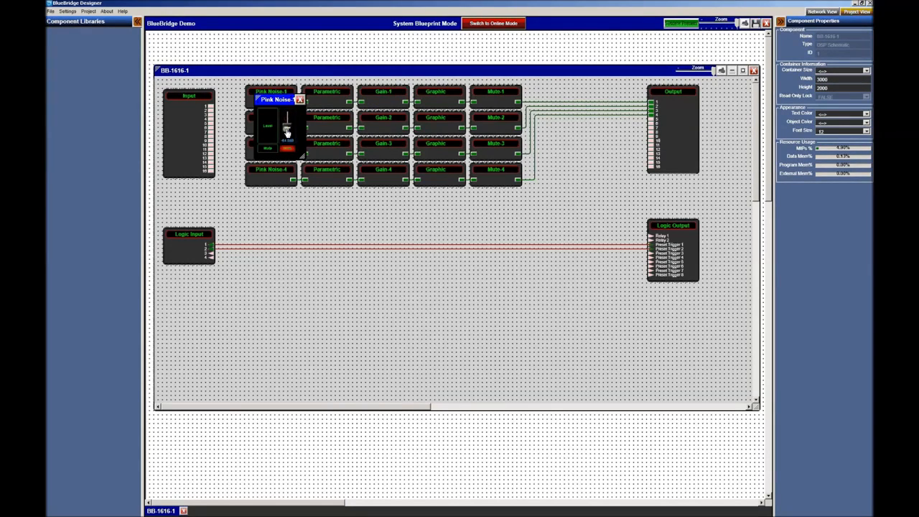
{"action": "left_click", "coordinate": [300, 99]}
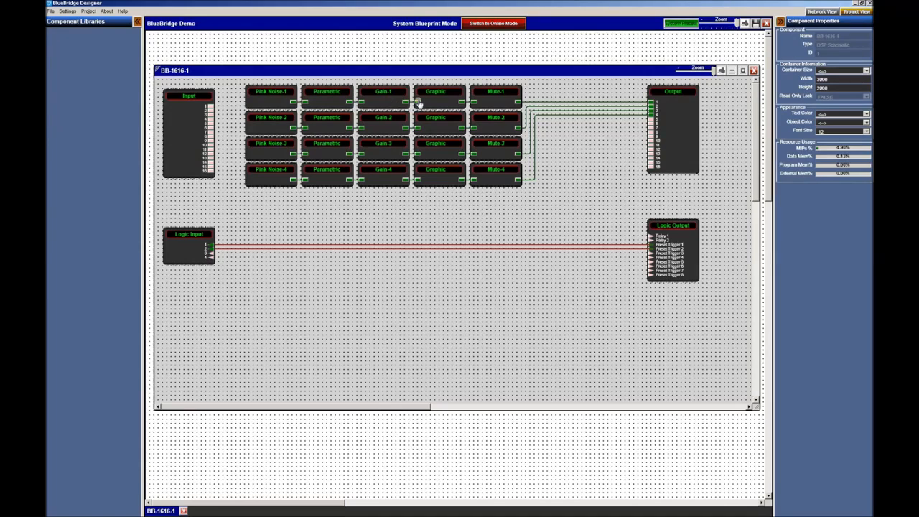
- Open and close Graphic Equalizer-1's editor to see its current 10 bands
{"action": "left_click", "coordinate": [441, 101]}
{"action": "double_click", "coordinate": [441, 102]}
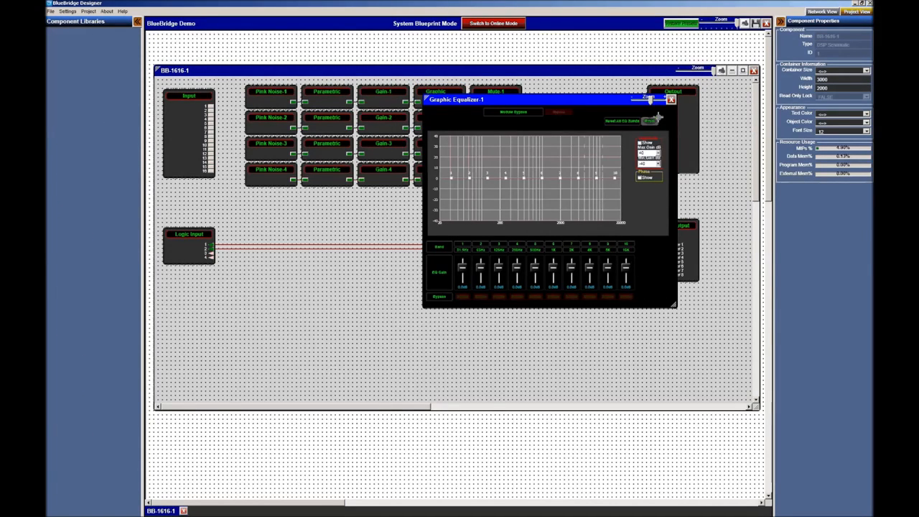
{"action": "left_click", "coordinate": [671, 99]}
- Set Graphic Equalizer-1 to 31 bands in Component Properties and confirm them in the editor
{"action": "left_click", "coordinate": [431, 101]}
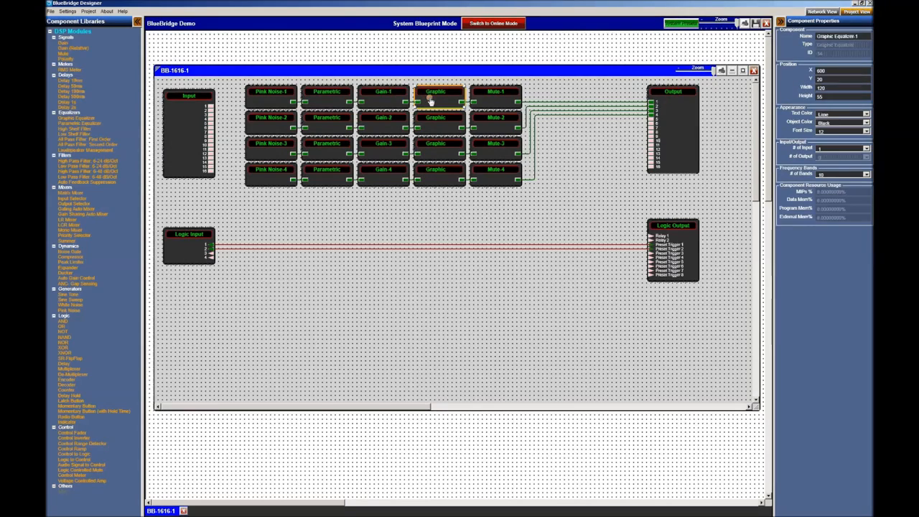
{"action": "left_click", "coordinate": [833, 174]}
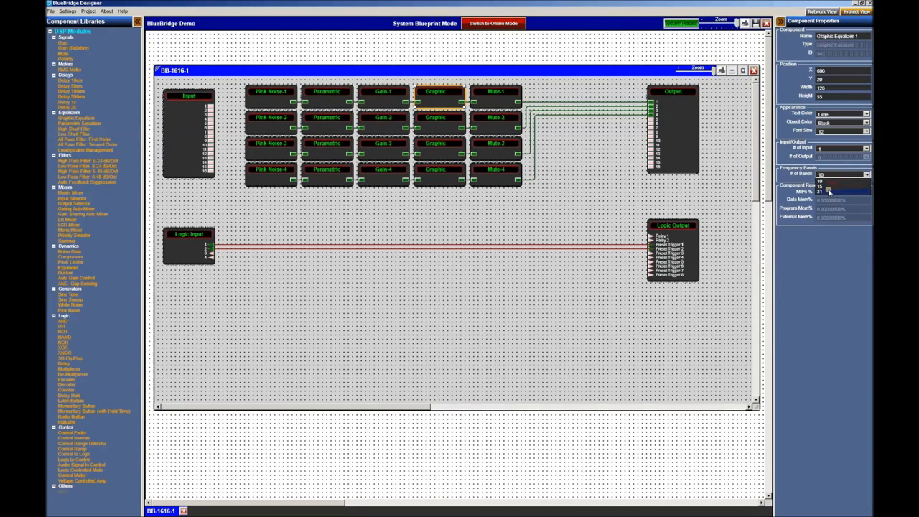
{"action": "left_click", "coordinate": [829, 191]}
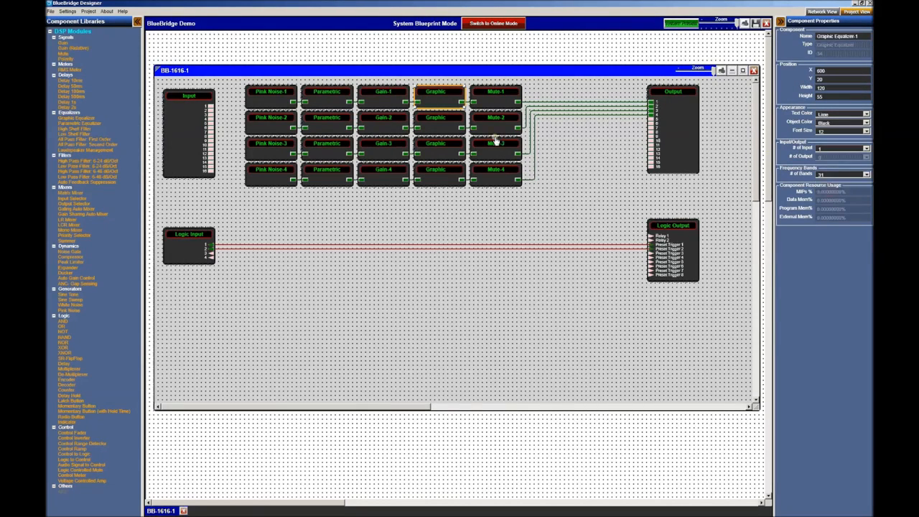
{"action": "double_click", "coordinate": [443, 108]}
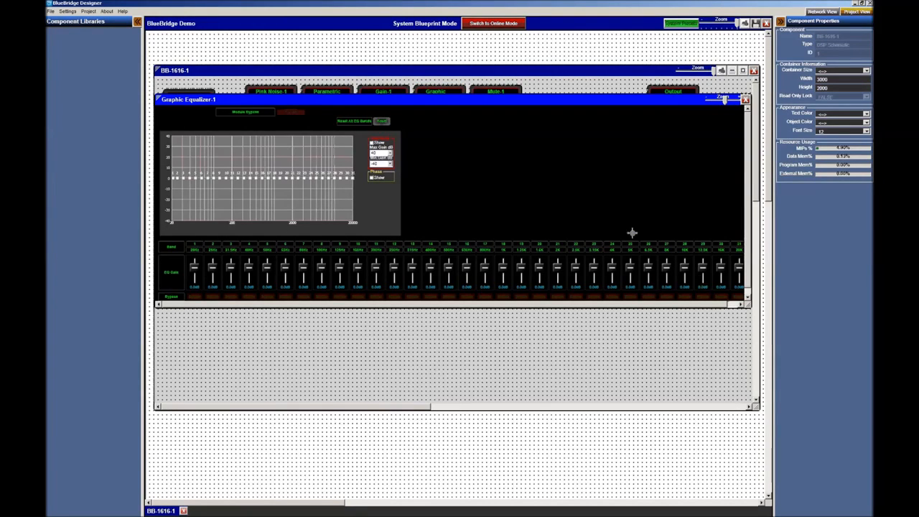
{"action": "left_click", "coordinate": [745, 100]}
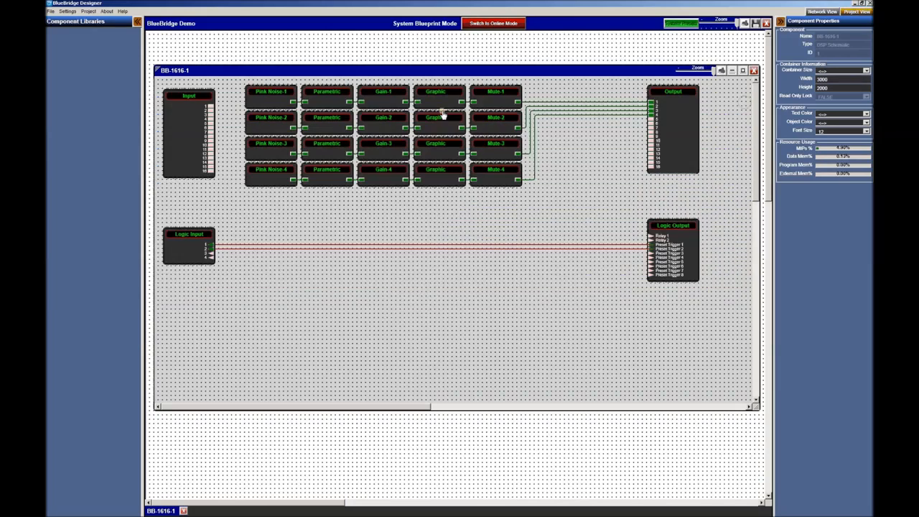
{"action": "left_click", "coordinate": [442, 102]}
{"action": "left_click", "coordinate": [335, 101]}
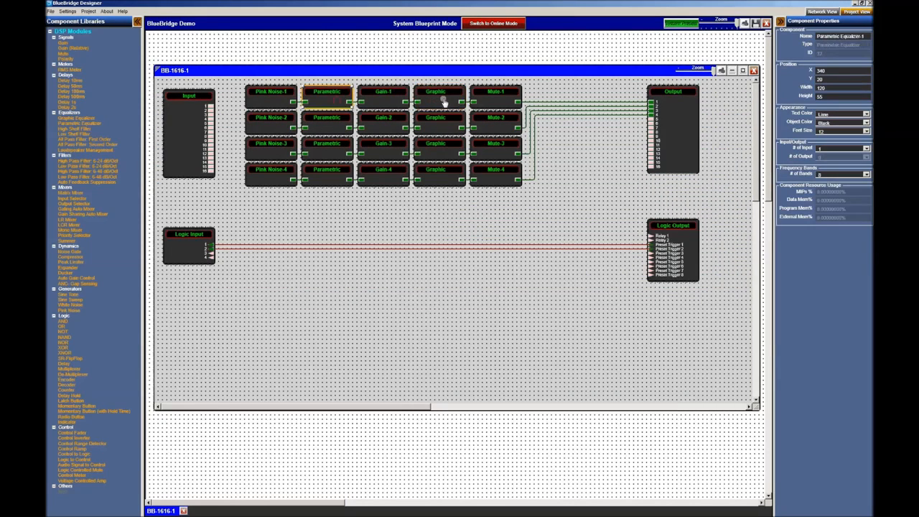
{"action": "left_click", "coordinate": [444, 102]}
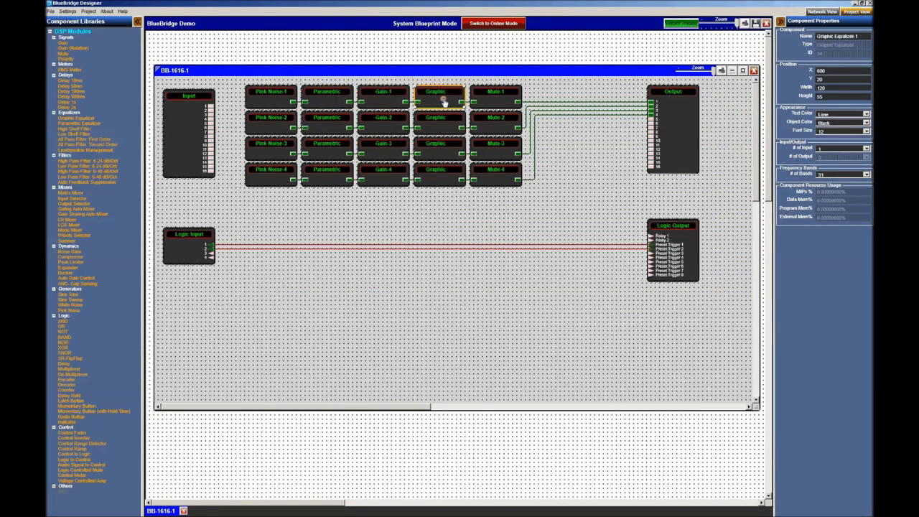
- Deselect the Graphic equalizer and check that the system presets panel is still empty
{"action": "left_click", "coordinate": [438, 239]}
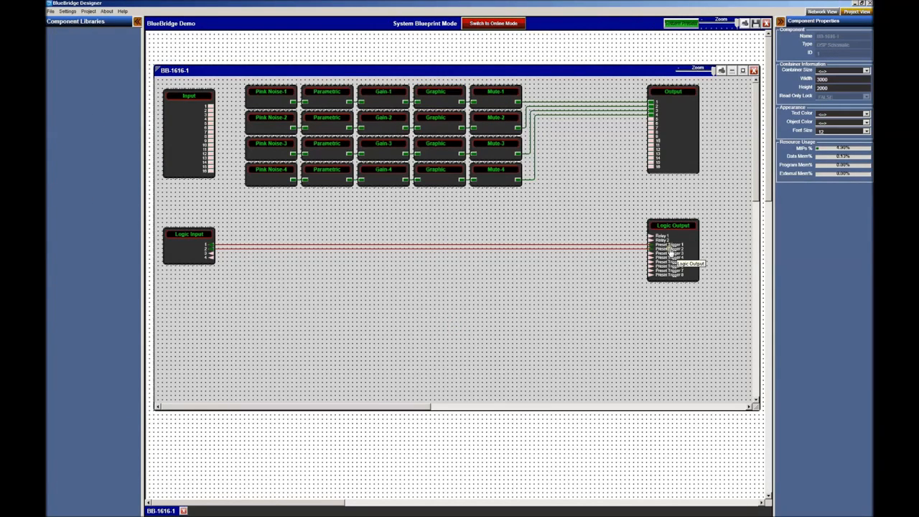
{"action": "left_click", "coordinate": [683, 26]}
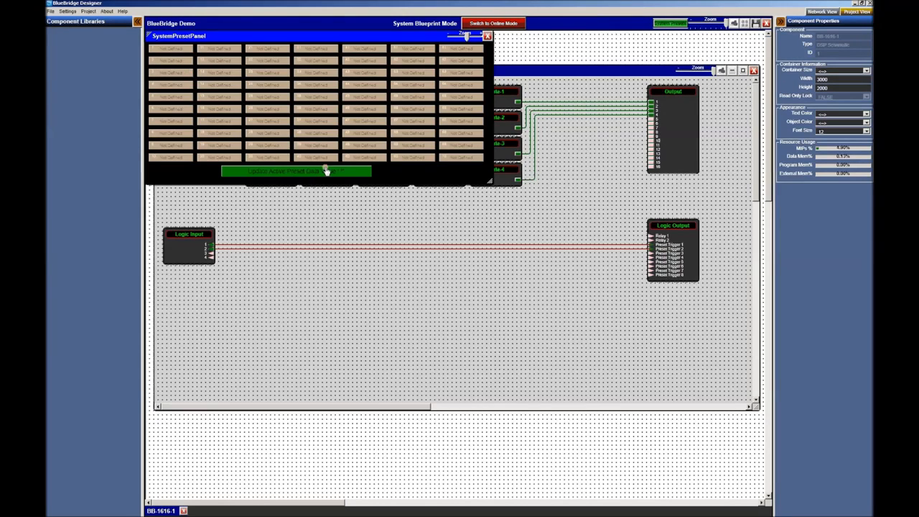
{"action": "left_click", "coordinate": [487, 36]}
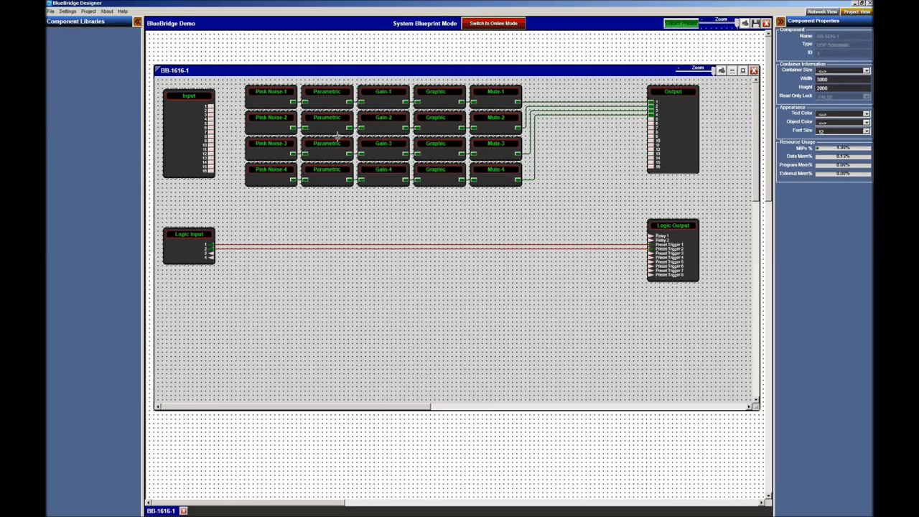
- Open the Gain-1 level control, lower its fader, and select the fader
{"action": "double_click", "coordinate": [381, 104]}
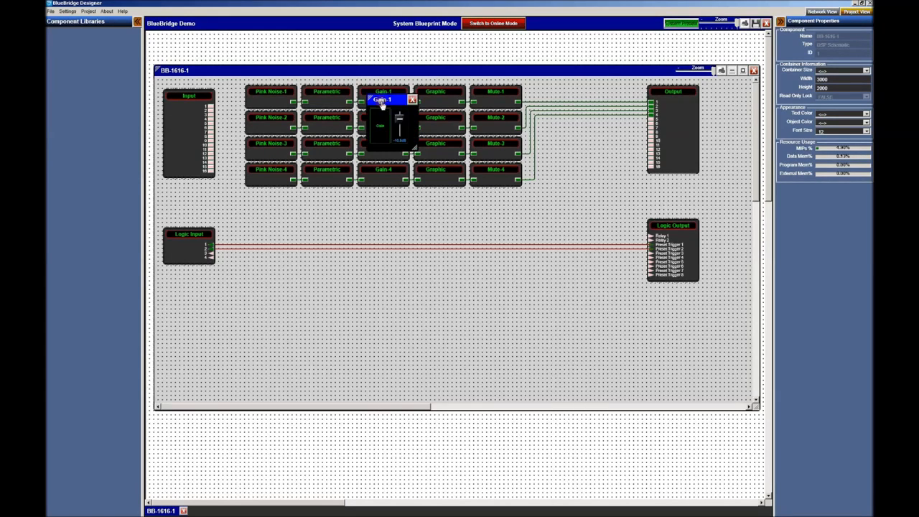
{"action": "left_click_drag", "start_coordinate": [399, 118], "coordinate": [400, 130]}
{"action": "mouse_move", "coordinate": [386, 102]}
{"action": "left_mouse_down"}
{"action": "mouse_move", "coordinate": [403, 127]}
{"action": "mouse_move", "coordinate": [387, 97]}
{"action": "left_mouse_up"}
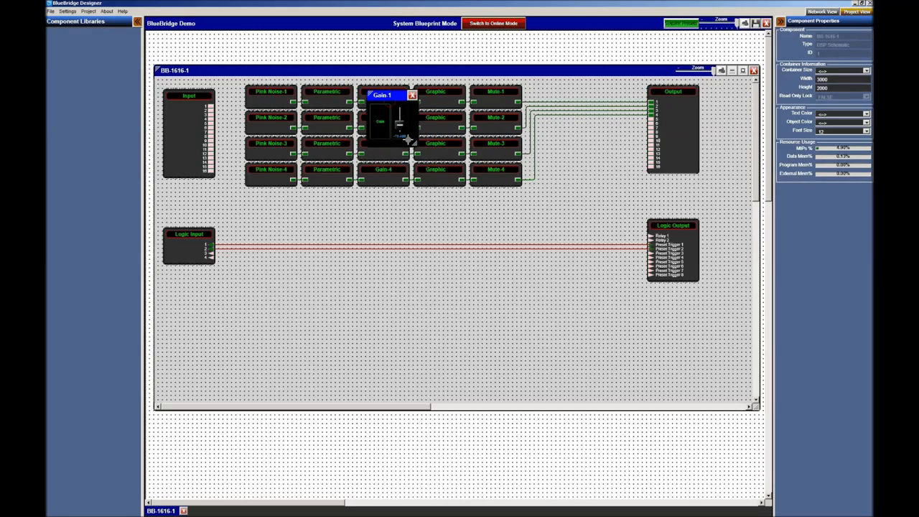
{"action": "left_click_drag", "start_coordinate": [411, 140], "coordinate": [386, 99]}
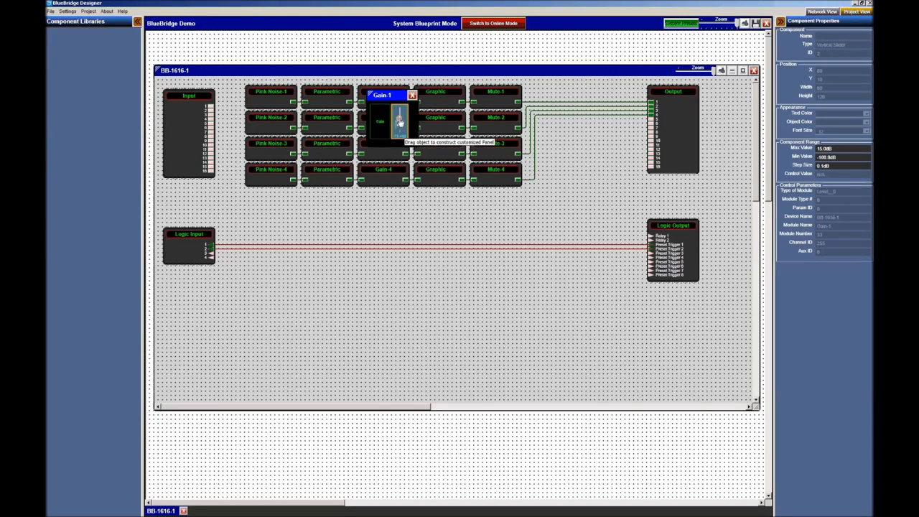
- Save the Gain-1 fader value into a new project preset named 'Gain 1 75'
{"action": "right_click", "coordinate": [400, 121]}
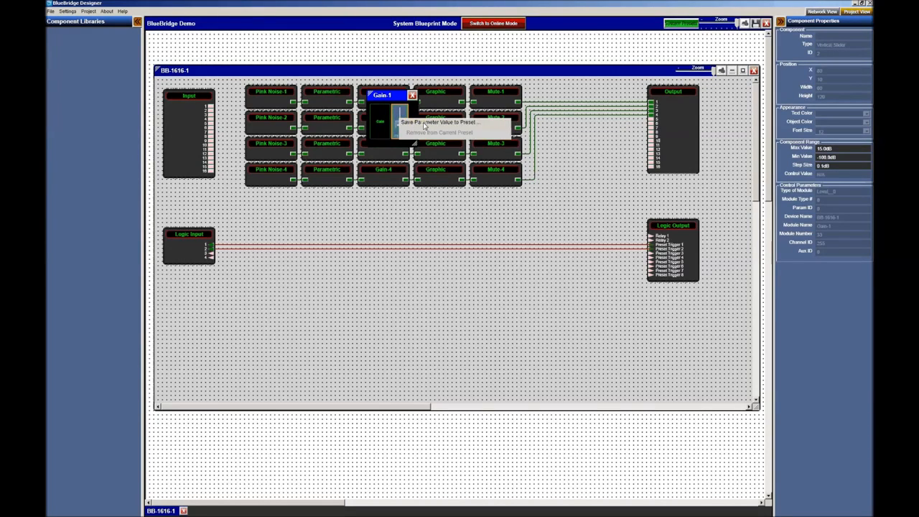
{"action": "mouse_move", "coordinate": [425, 126]}
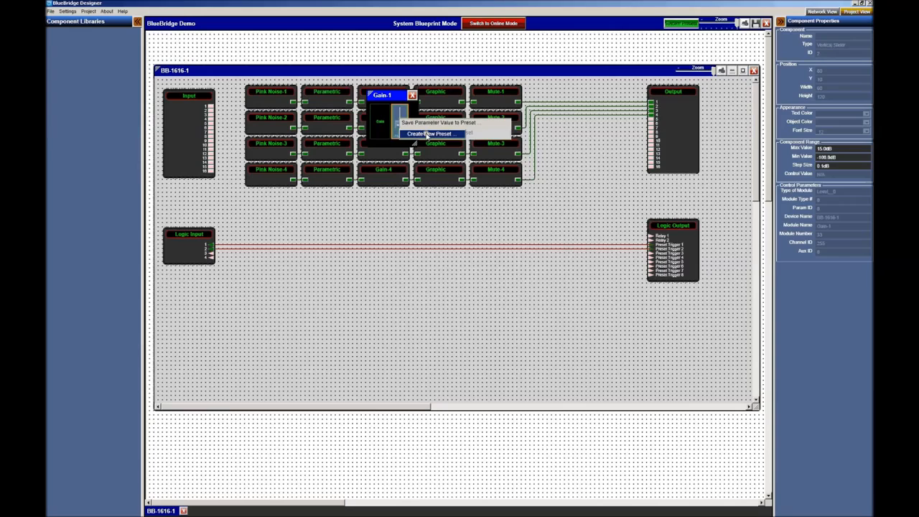
{"action": "left_click", "coordinate": [426, 135]}
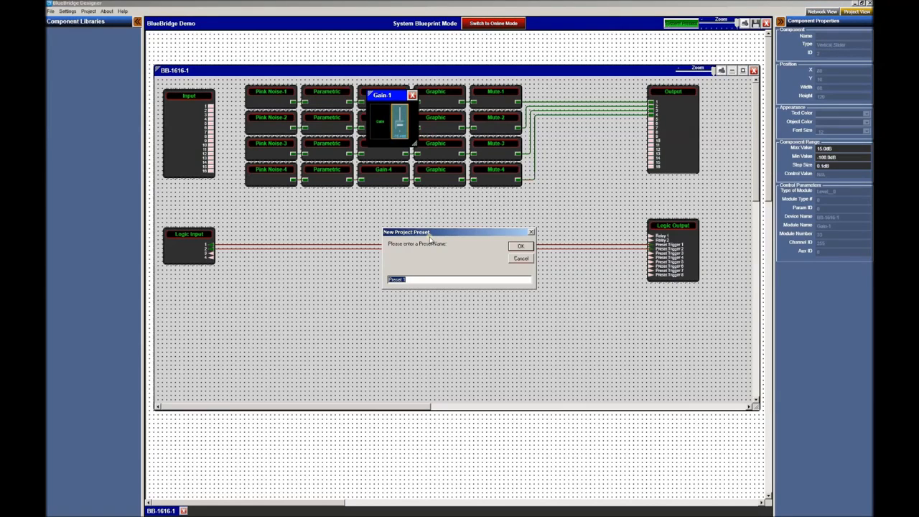
{"action": "type", "text": "Gain 1 75"}
{"action": "key", "text": "Return"}
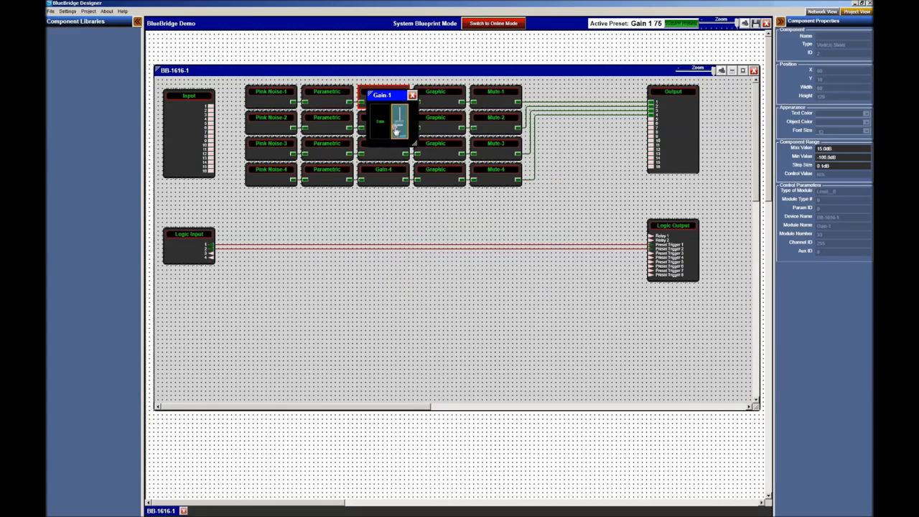
- Readjust the Gain-1 fader level, passing about -36 dB, and select the fader
{"action": "left_click_drag", "start_coordinate": [401, 131], "coordinate": [382, 123]}
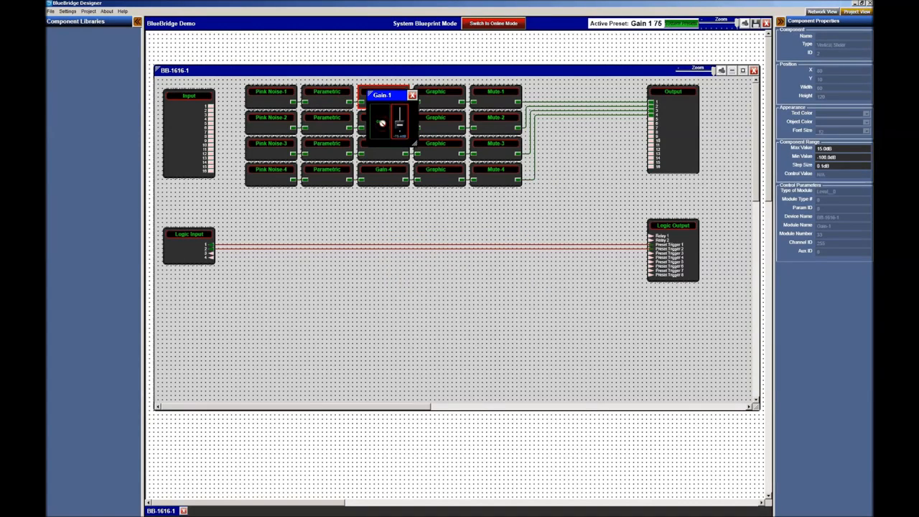
{"action": "left_click", "coordinate": [382, 123]}
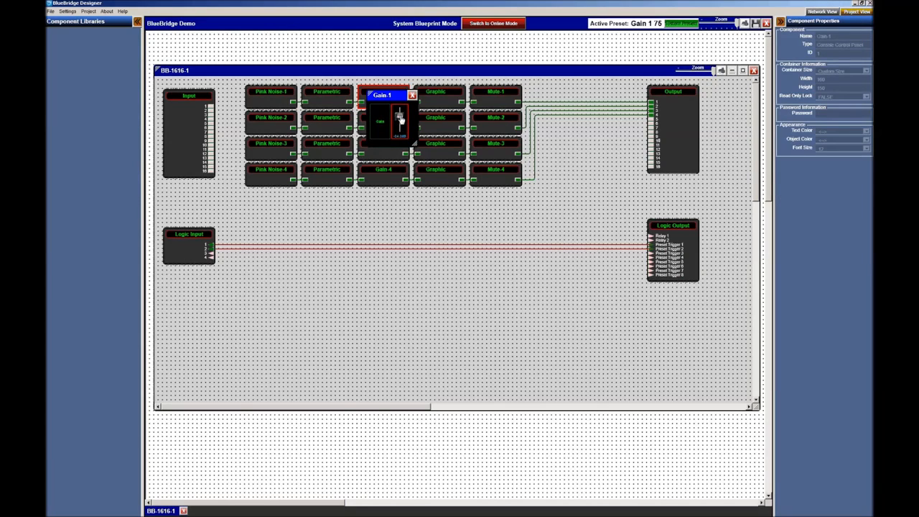
{"action": "left_click_drag", "start_coordinate": [401, 121], "coordinate": [400, 125]}
{"action": "left_click_drag", "start_coordinate": [400, 122], "coordinate": [397, 115]}
{"action": "left_click", "coordinate": [400, 119]}
- Save the new Gain-1 value as another preset named 'Gain 1 75' and close the fader window
{"action": "right_click", "coordinate": [399, 118]}
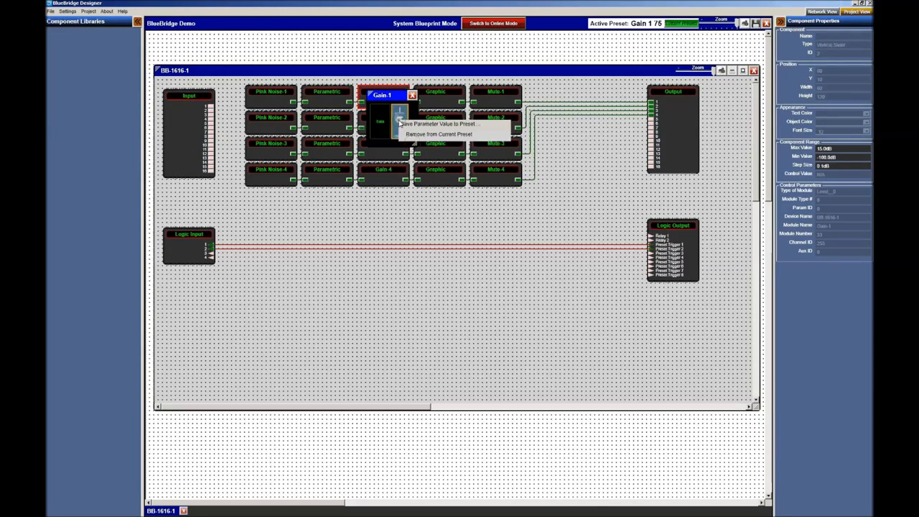
{"action": "mouse_move", "coordinate": [415, 127]}
{"action": "right_click", "coordinate": [399, 112]}
{"action": "mouse_move", "coordinate": [416, 118]}
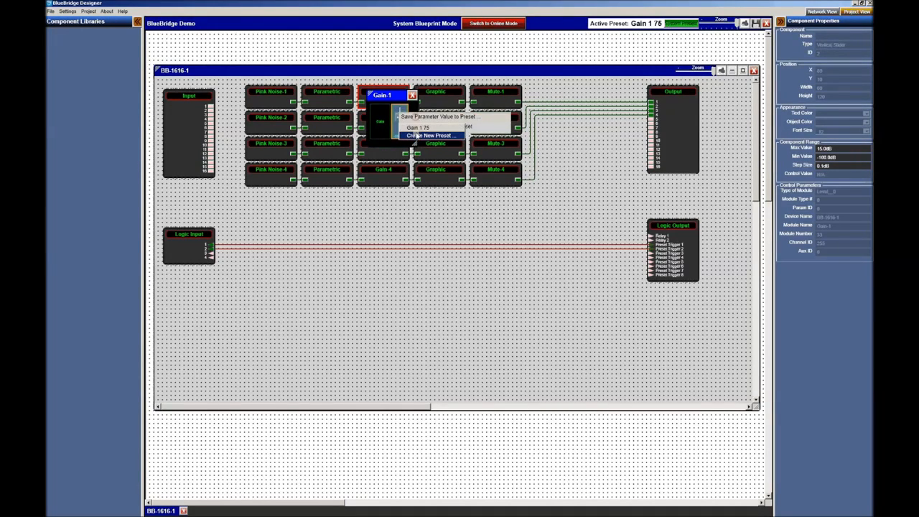
{"action": "left_click", "coordinate": [429, 136]}
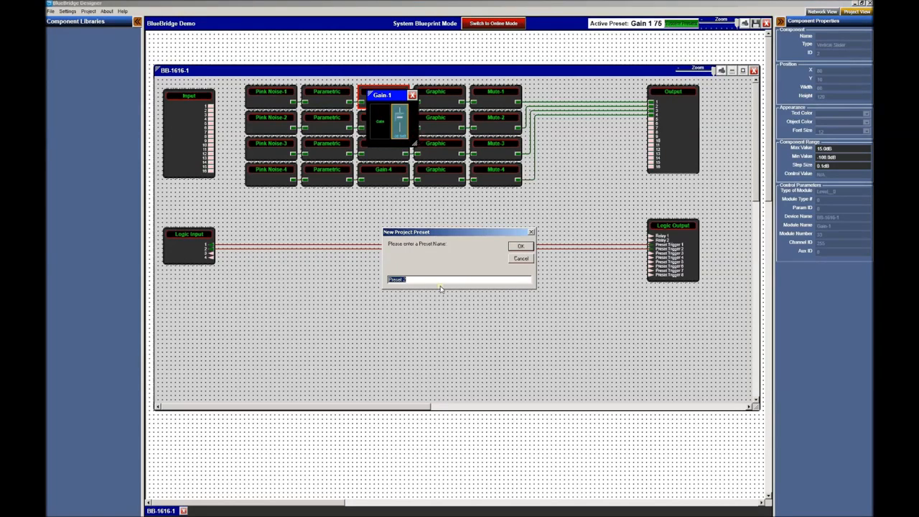
{"action": "type", "text": "Gain 1 "}
{"action": "type", "text": "75"}
{"action": "key", "text": "Return"}
{"action": "left_click", "coordinate": [412, 95]}
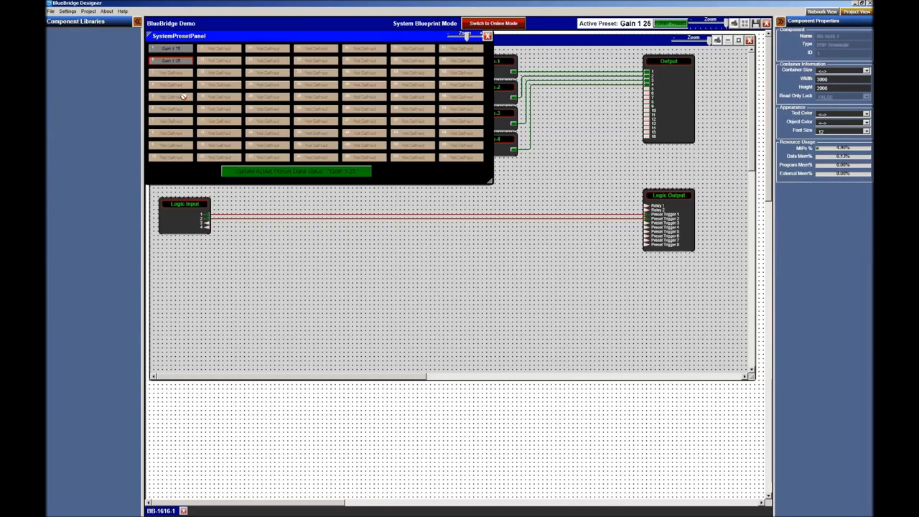
- Move the preset panel to the canvas bottom and recall 'Gain 1 75' while watching Gain-1
{"action": "left_click_drag", "start_coordinate": [199, 36], "coordinate": [402, 354]}
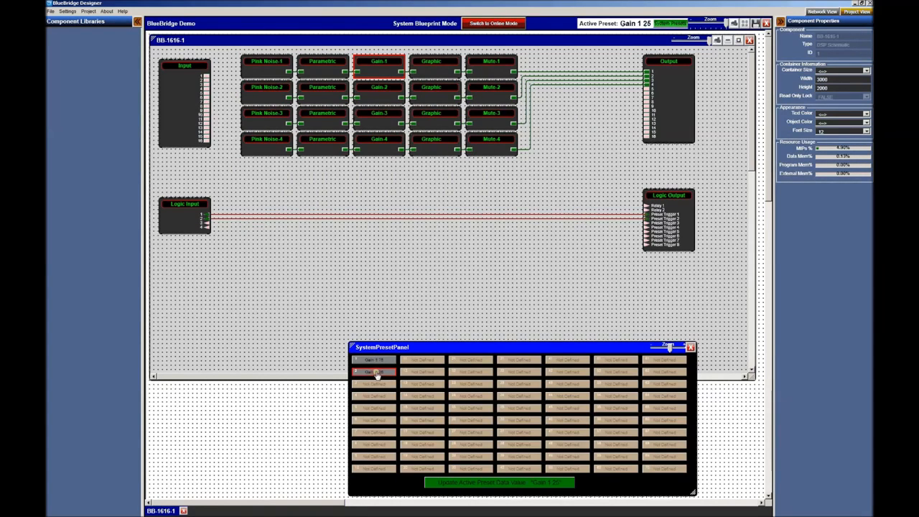
{"action": "double_click", "coordinate": [374, 74]}
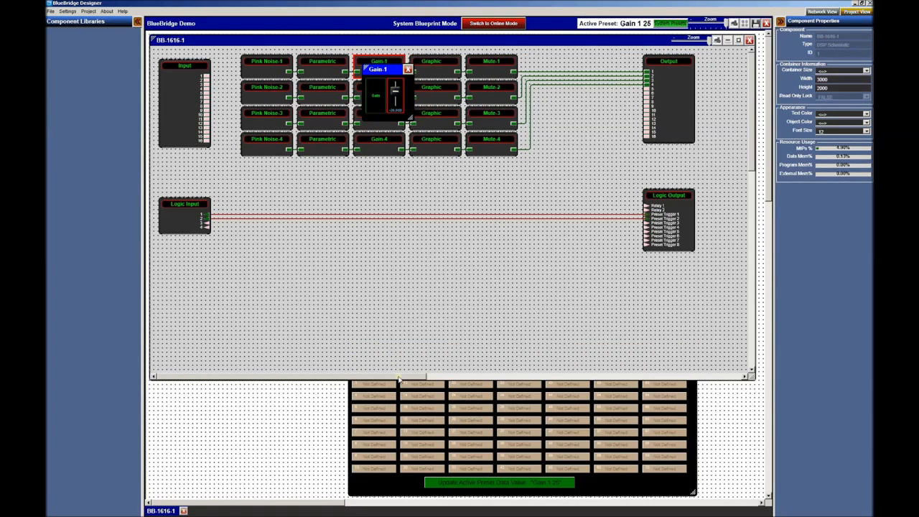
{"action": "left_click", "coordinate": [384, 415]}
{"action": "left_click", "coordinate": [373, 362]}
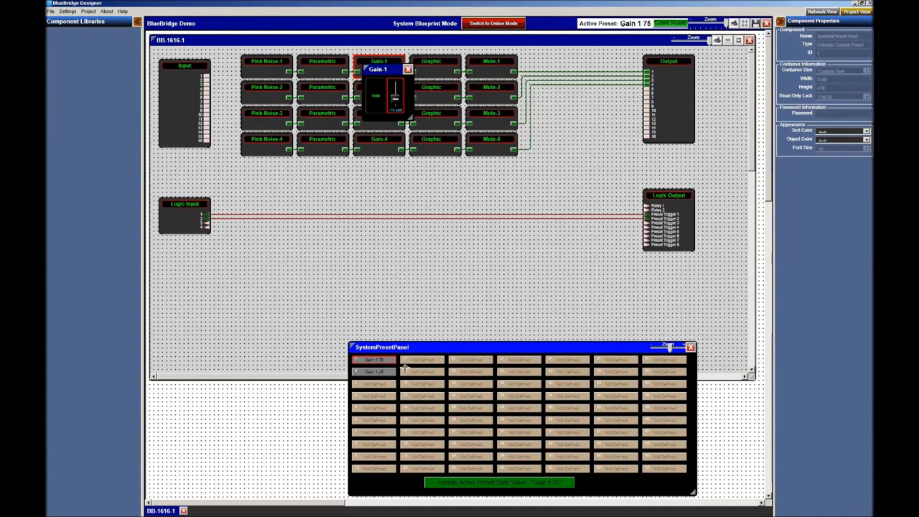
- Close the preset panel, the Gain-1 control and the BB-1616-1 block diagram
{"action": "left_click", "coordinate": [690, 347]}
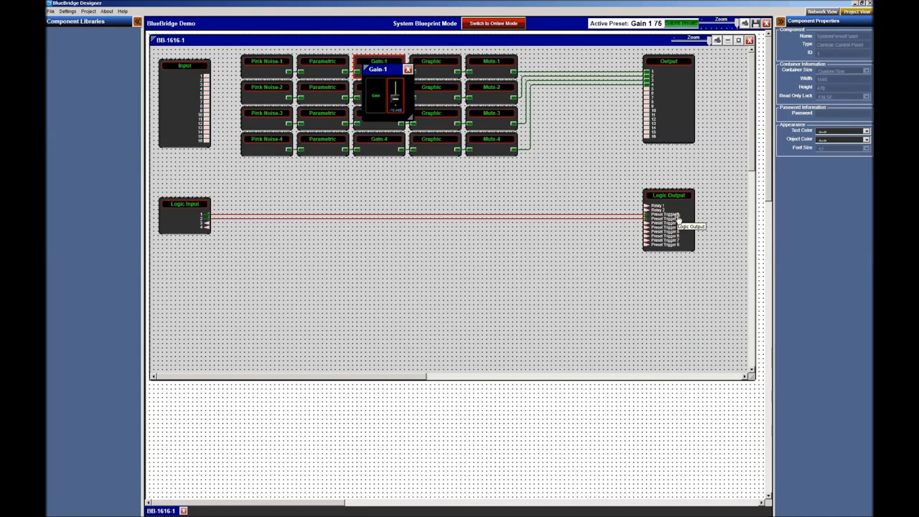
{"action": "left_click", "coordinate": [409, 70]}
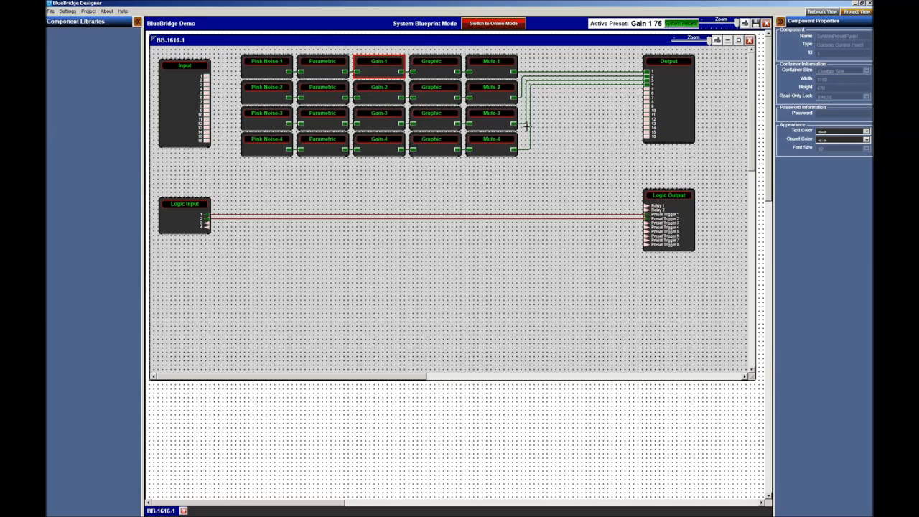
{"action": "left_click", "coordinate": [750, 40]}
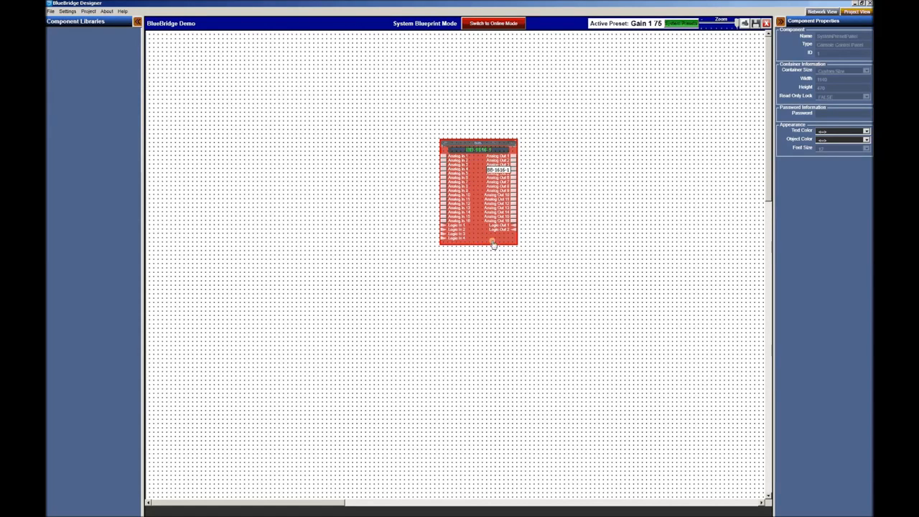
- Map the BB-1616-1 design block to the physical BB-1616-1 unit on the network
{"action": "right_click", "coordinate": [477, 195]}
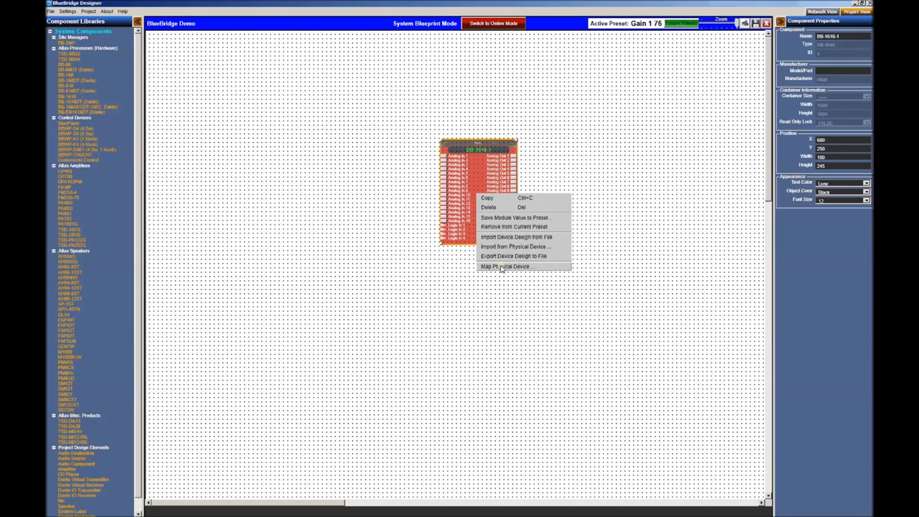
{"action": "mouse_move", "coordinate": [503, 268]}
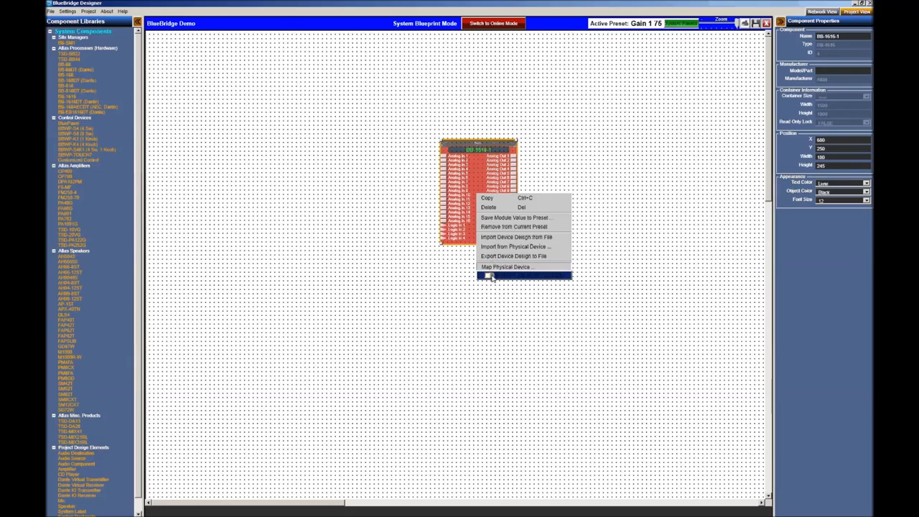
{"action": "left_click", "coordinate": [513, 277]}
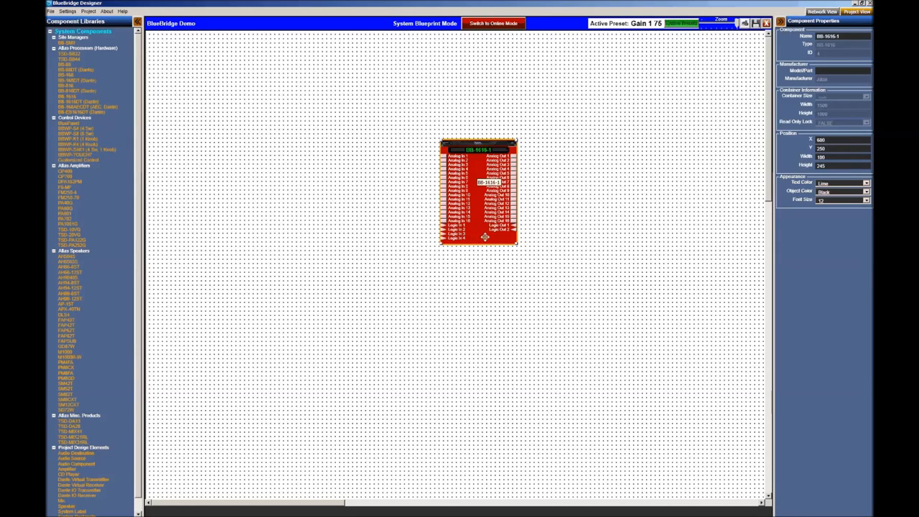
{"action": "left_click", "coordinate": [443, 101]}
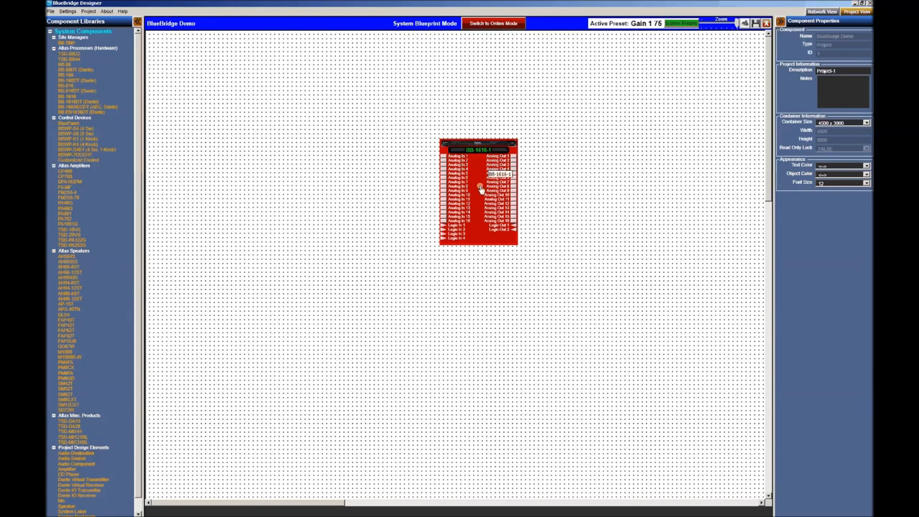
- Switch to Online Mode, saving the project and accepting the device parameter overwrite
{"action": "left_click", "coordinate": [505, 25]}
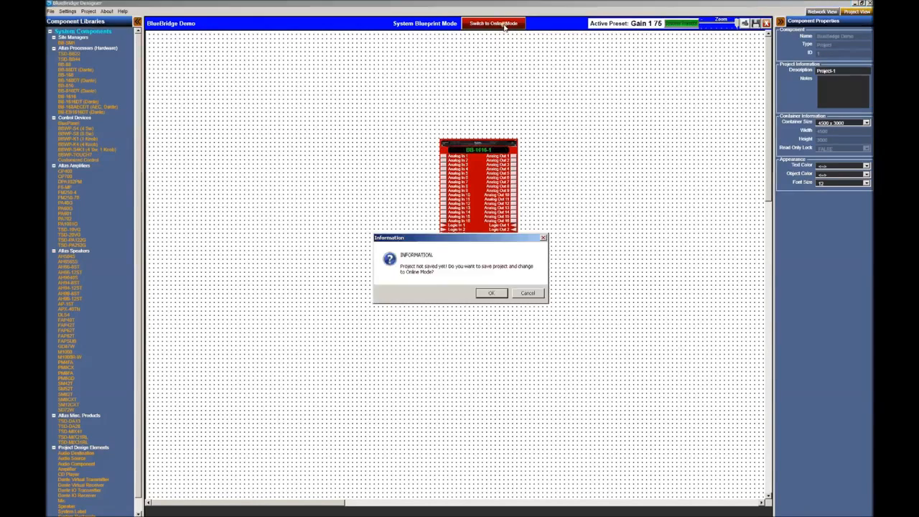
{"action": "left_click", "coordinate": [493, 293]}
{"action": "left_click", "coordinate": [486, 327]}
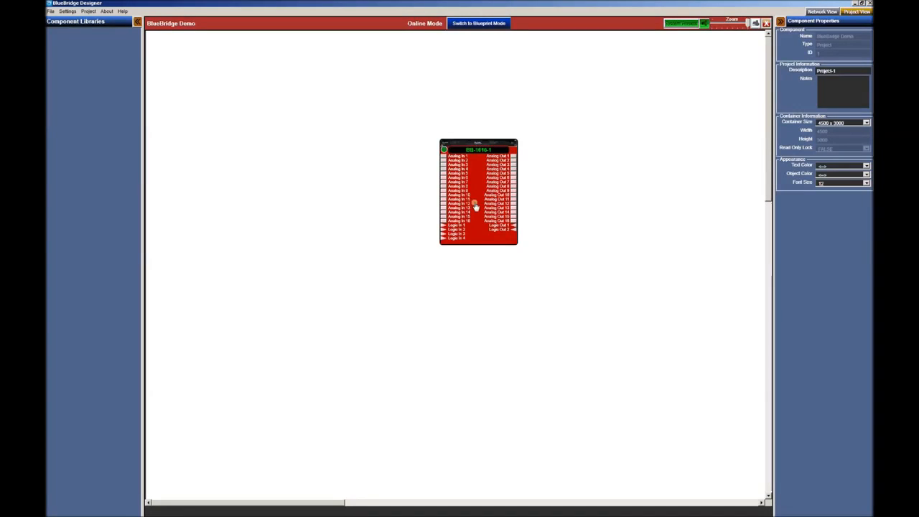
- Open the BB-1616-1 Output meters and move the Pink Noise-2 fader down, then to mid-travel
{"action": "double_click", "coordinate": [474, 179]}
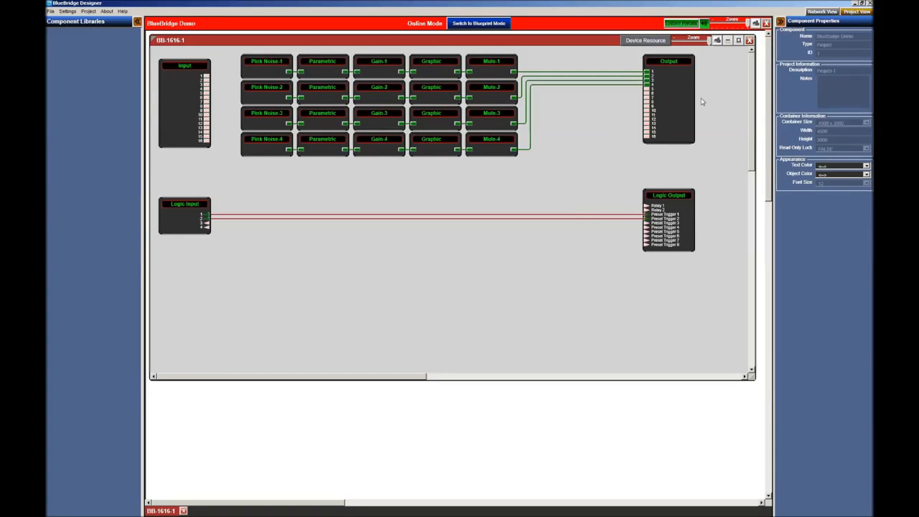
{"action": "double_click", "coordinate": [678, 85]}
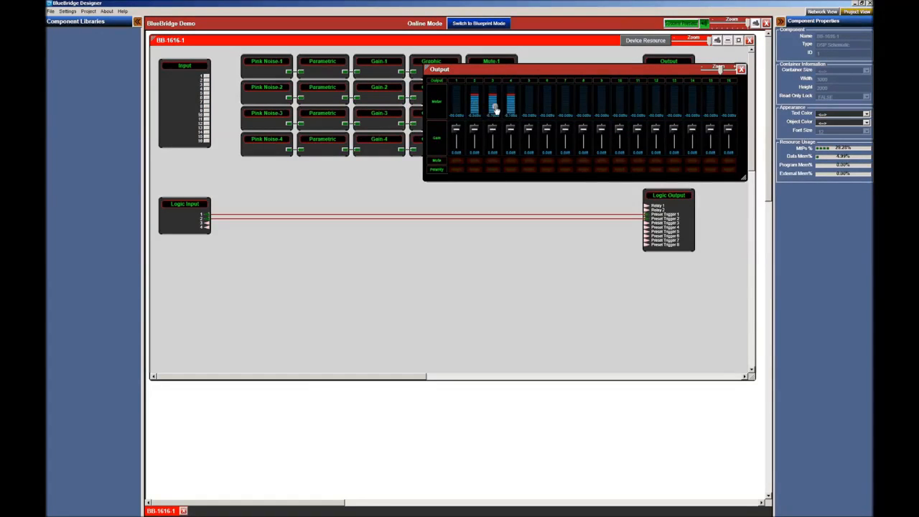
{"action": "double_click", "coordinate": [258, 97]}
{"action": "left_click_drag", "start_coordinate": [283, 113], "coordinate": [285, 135]}
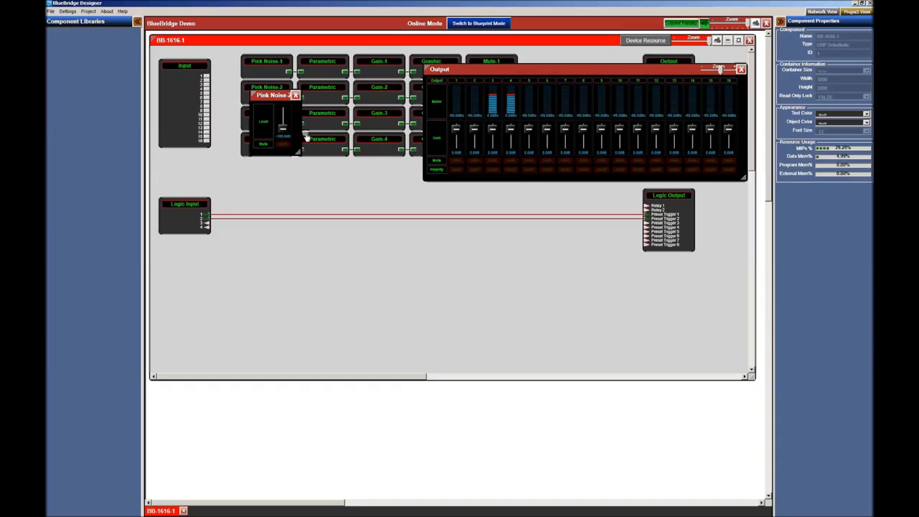
{"action": "left_click_drag", "start_coordinate": [283, 135], "coordinate": [283, 119]}
- Return to blueprint mode keeping online settings, close Output meters, and set Pink Noise-2 near 0 dB
{"action": "left_click", "coordinate": [478, 23]}
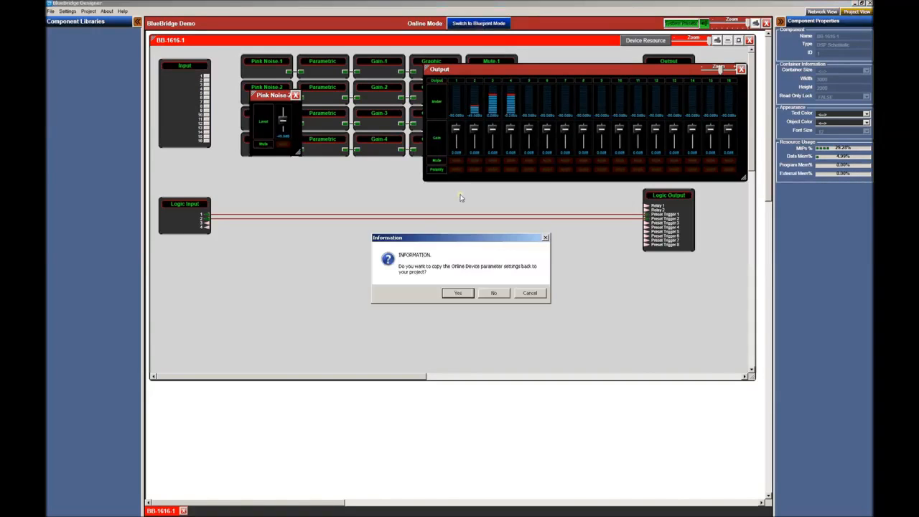
{"action": "left_click", "coordinate": [458, 294]}
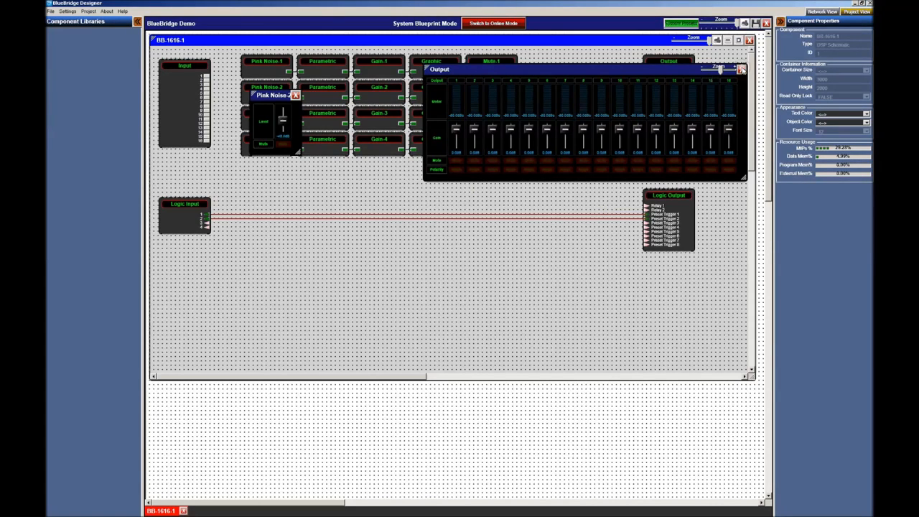
{"action": "left_click", "coordinate": [742, 69]}
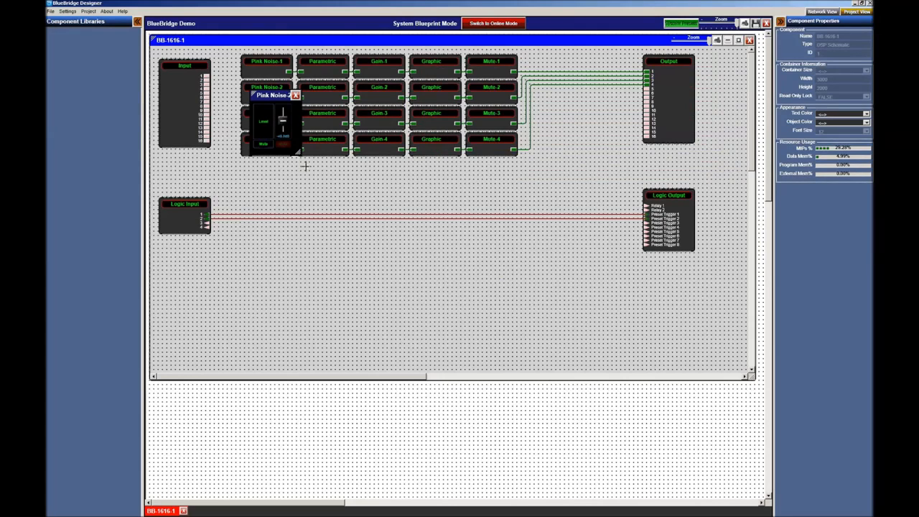
{"action": "left_click_drag", "start_coordinate": [283, 121], "coordinate": [288, 112]}
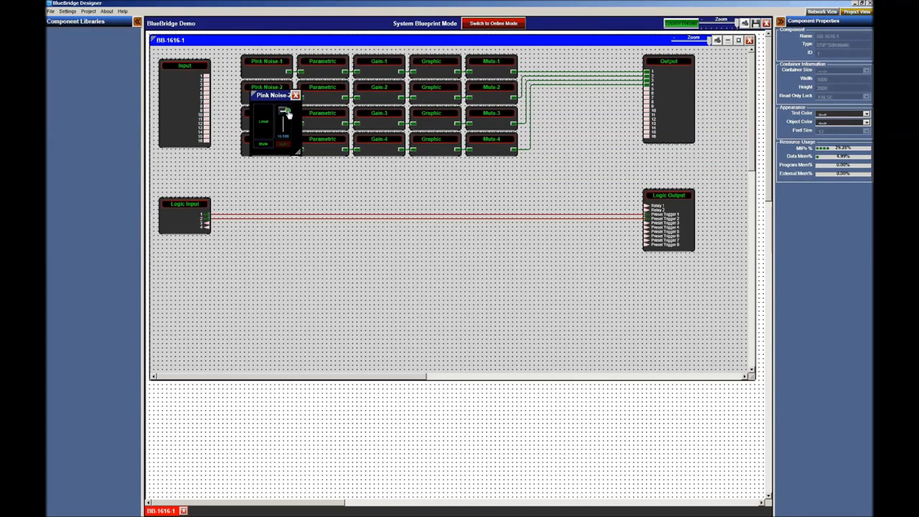
{"action": "left_click_drag", "start_coordinate": [287, 111], "coordinate": [288, 114]}
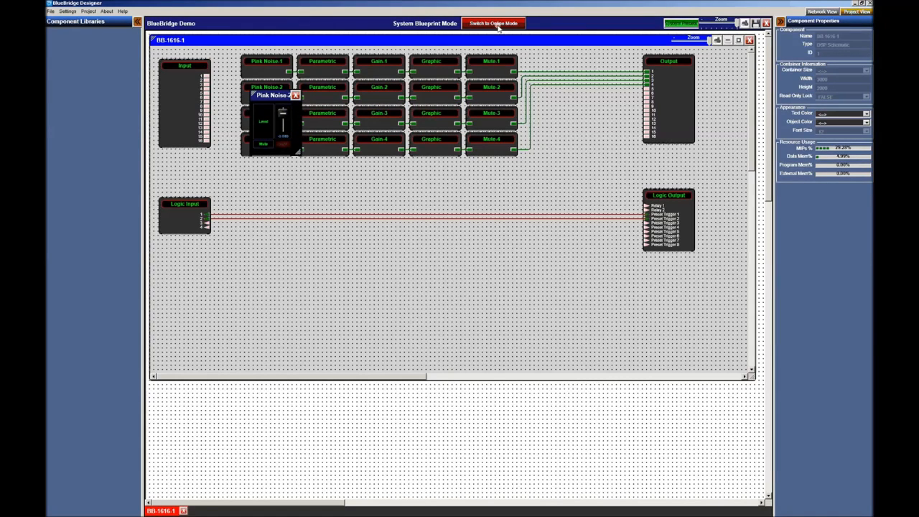